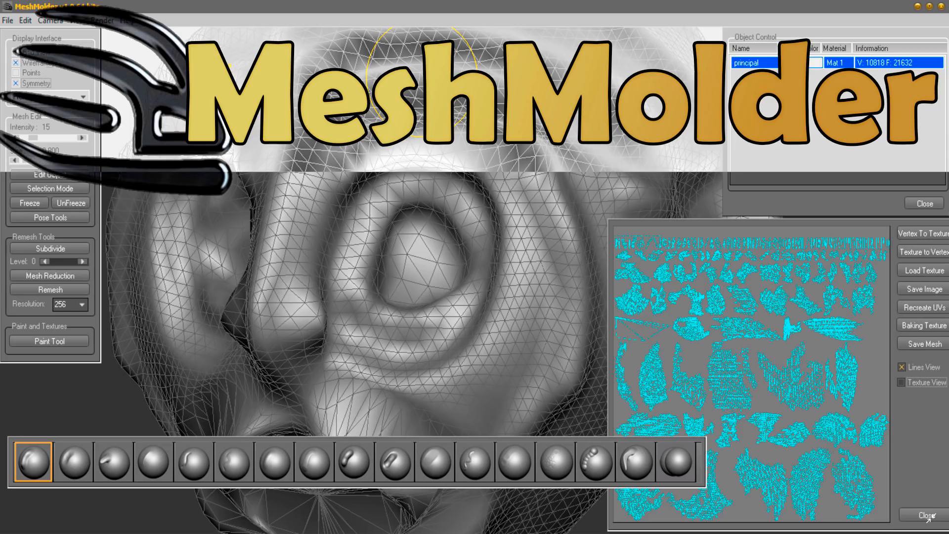
Step: Switch to the browser and review the MeshMolder Download page, including the version description, download link and news list
key(alt+Tab)
key(alt+Tab)
key(alt+Tab)
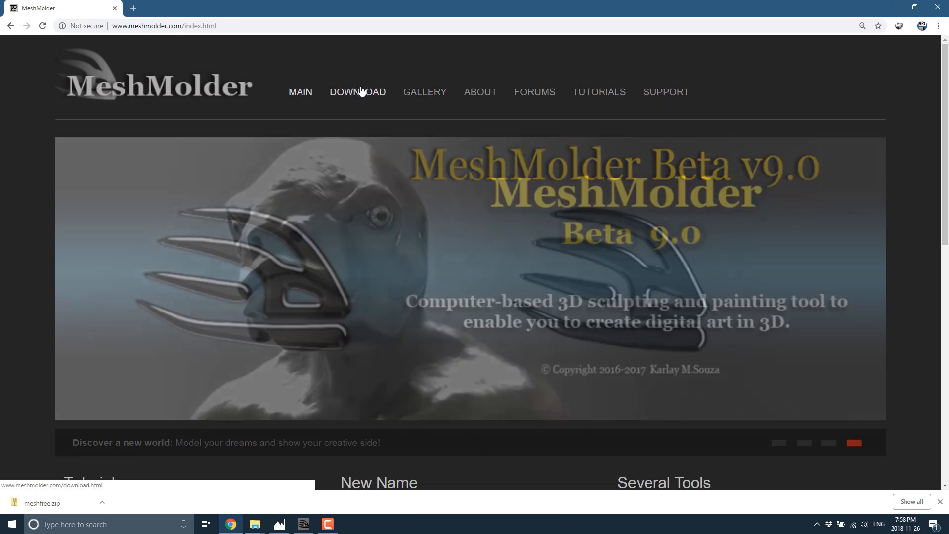
click(358, 93)
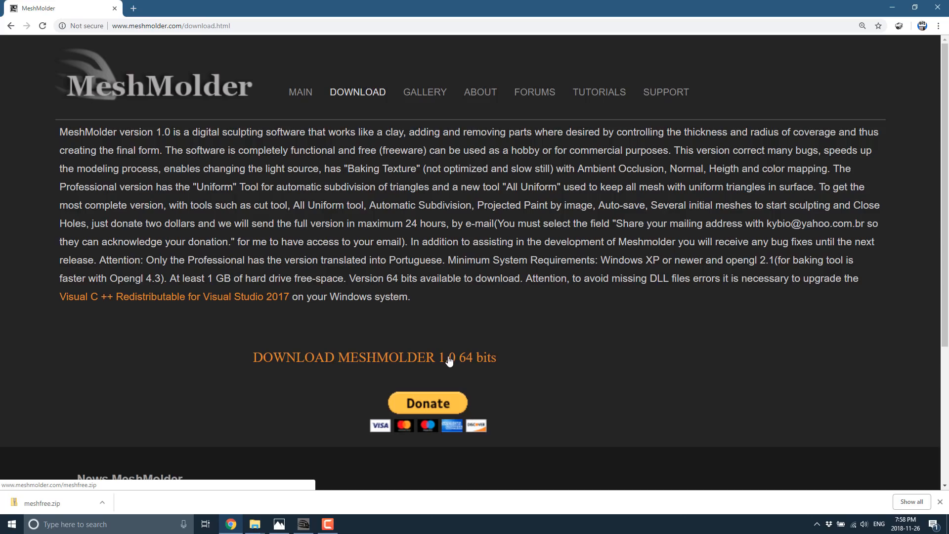
scroll(464, 325, down, 4)
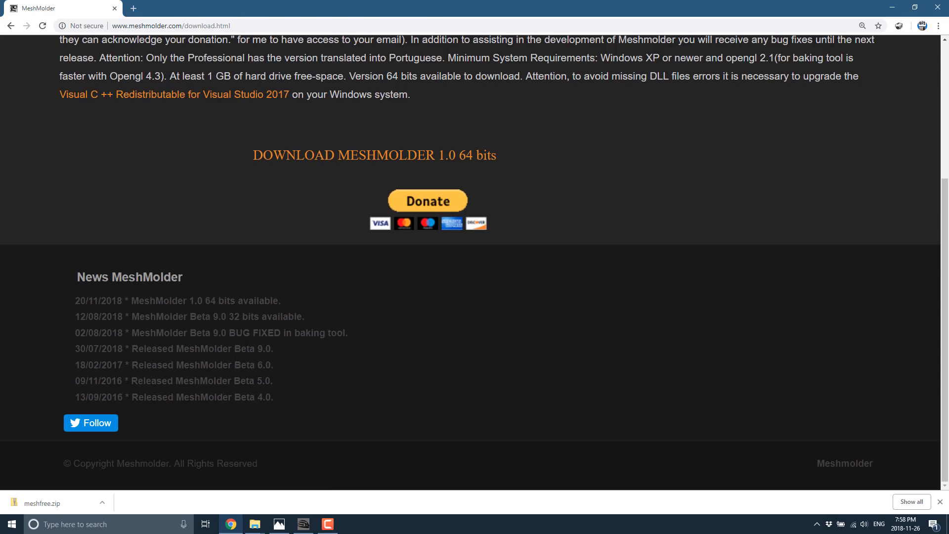
scroll(272, 296, up, 4)
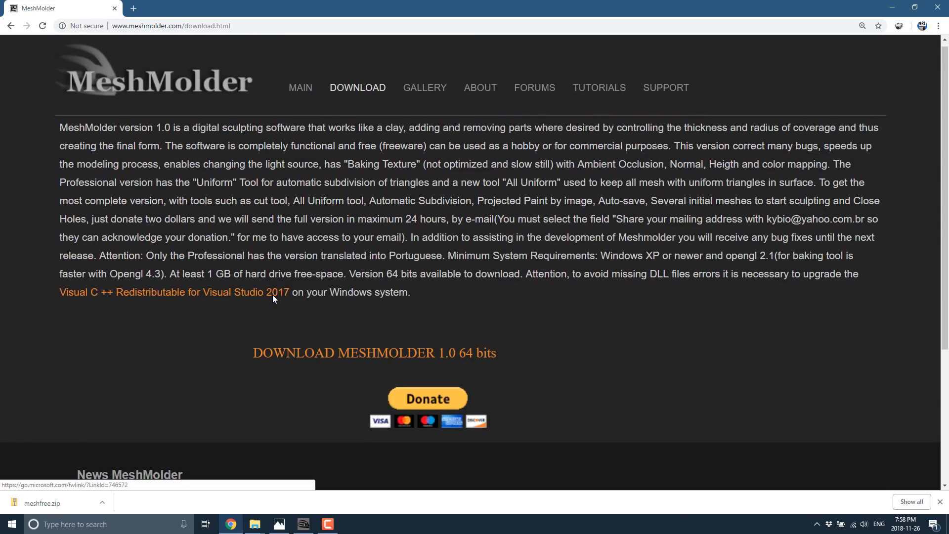
Step: Open the site's About page and highlight the closing passage about donations and free use
scroll(272, 294, up, 1)
click(480, 93)
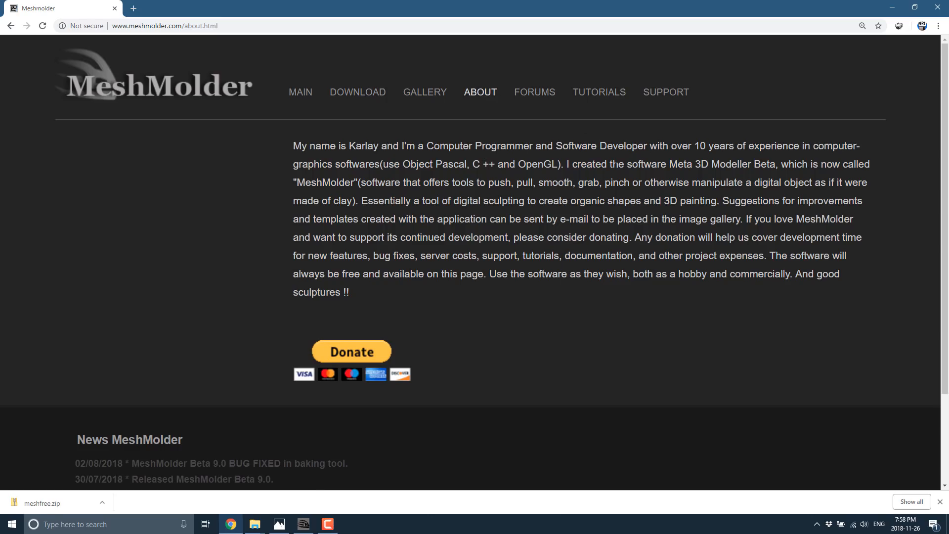
scroll(627, 239, down, 1)
drag(628, 240, 633, 188)
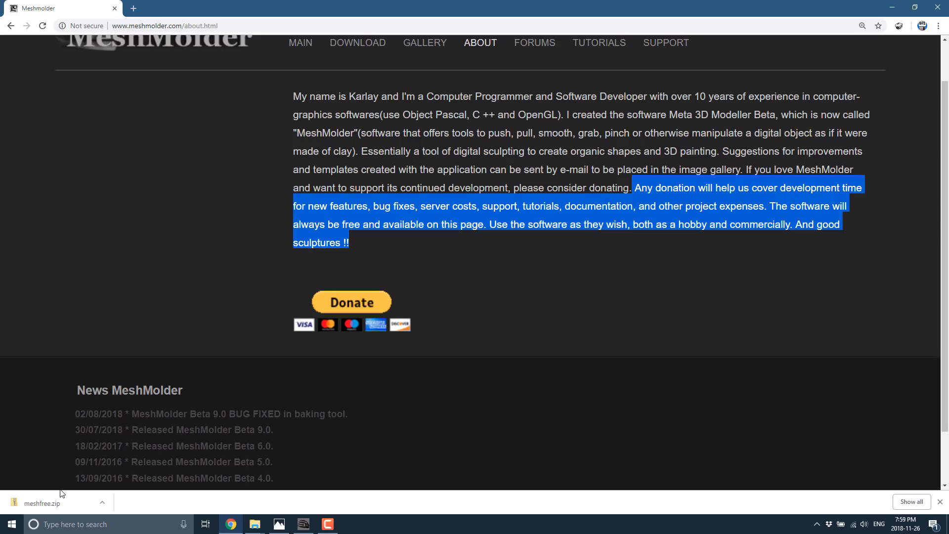
Step: Switch back to MeshMolder and preview the Cylinder, Geosphere, Cube, CubeSphere, Plane and Torus start meshes
key(alt+Tab)
key(alt+Tab)
key(alt+Tab)
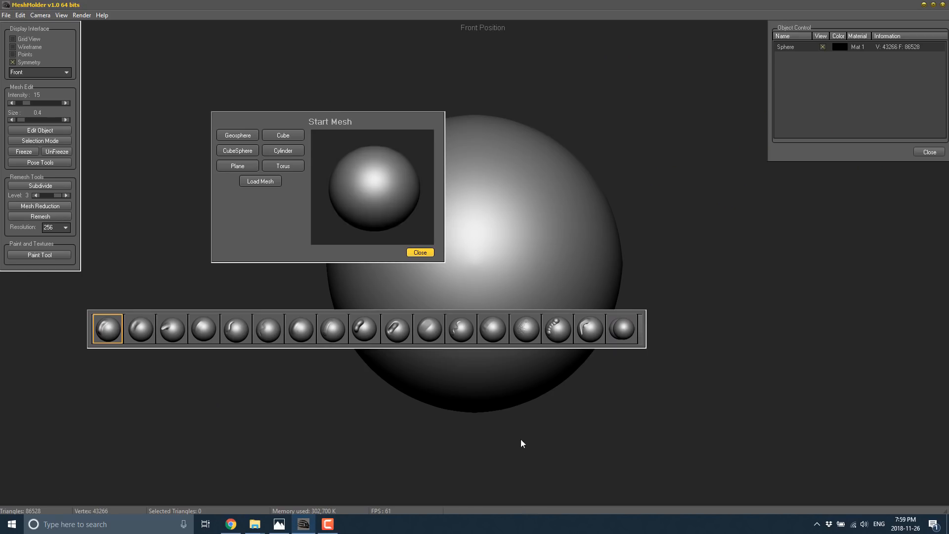
click(295, 151)
click(242, 135)
click(277, 136)
click(238, 150)
click(238, 165)
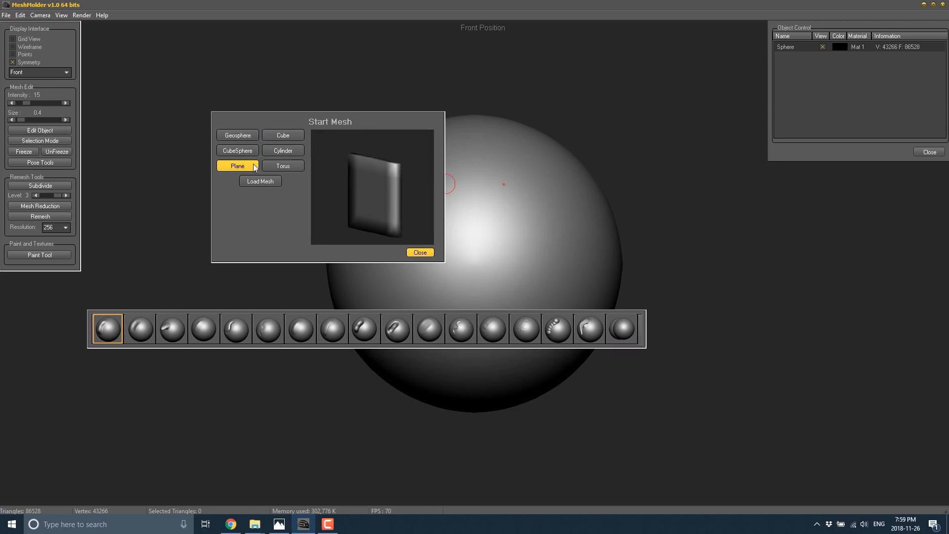
click(277, 167)
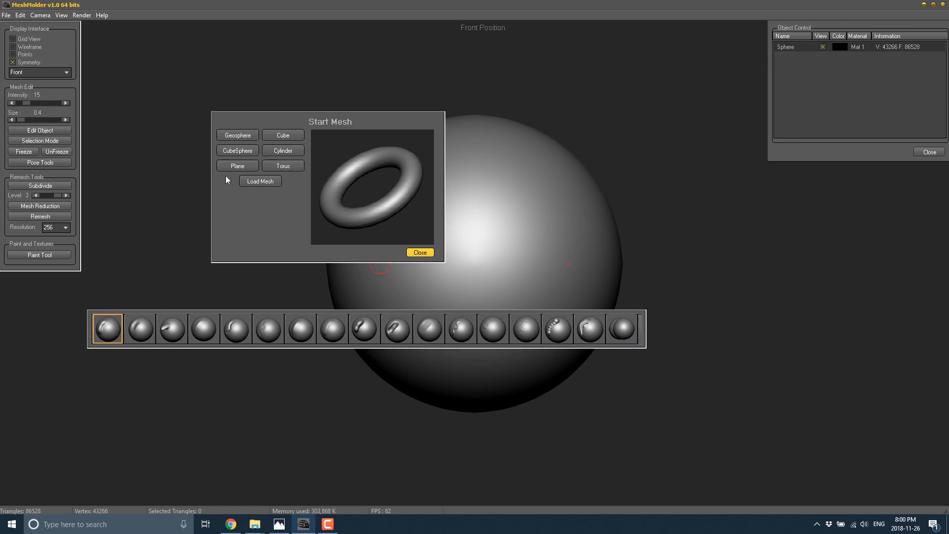
Step: Start with the CubeSphere mesh and move the floating brush palette down to the sphere's lower edge
click(238, 150)
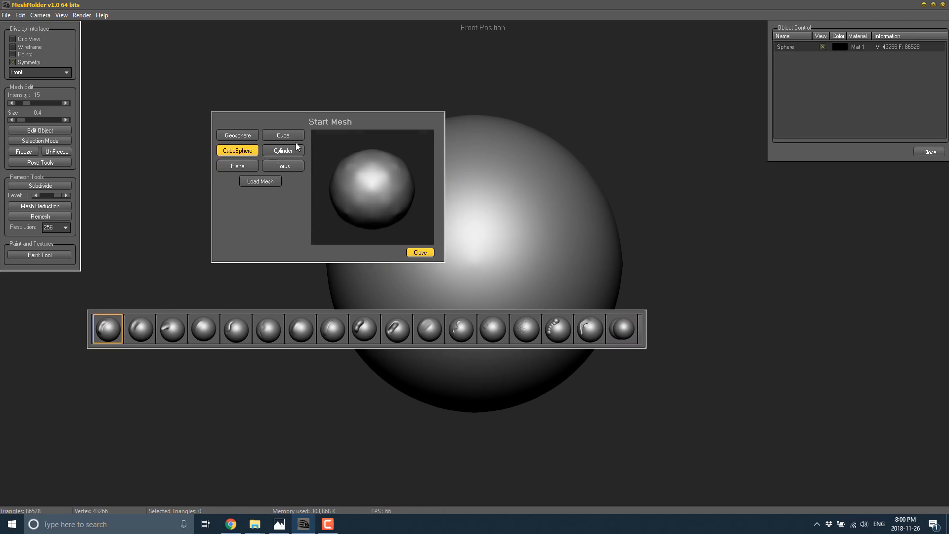
click(421, 252)
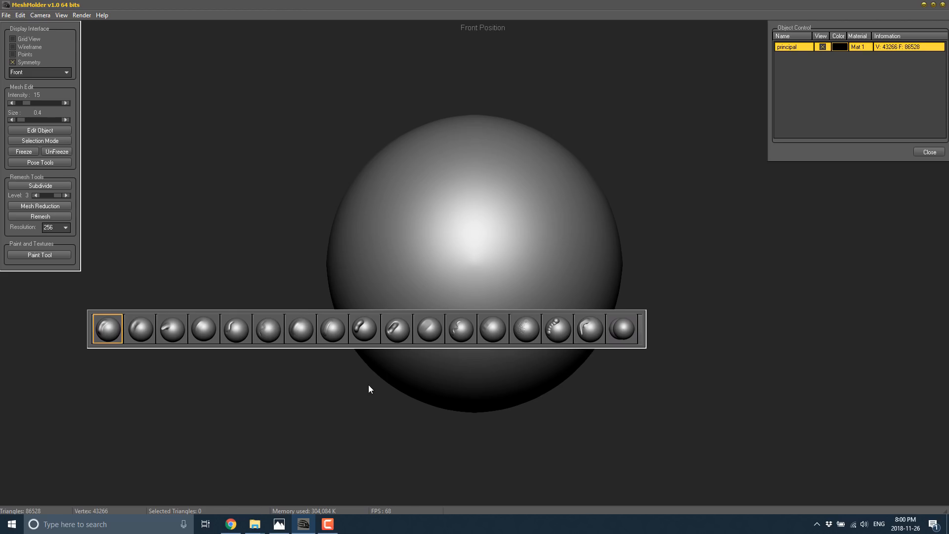
mouse_move(357, 313)
mouse_down()
mouse_move(378, 371)
mouse_move(417, 407)
mouse_move(462, 420)
mouse_up()
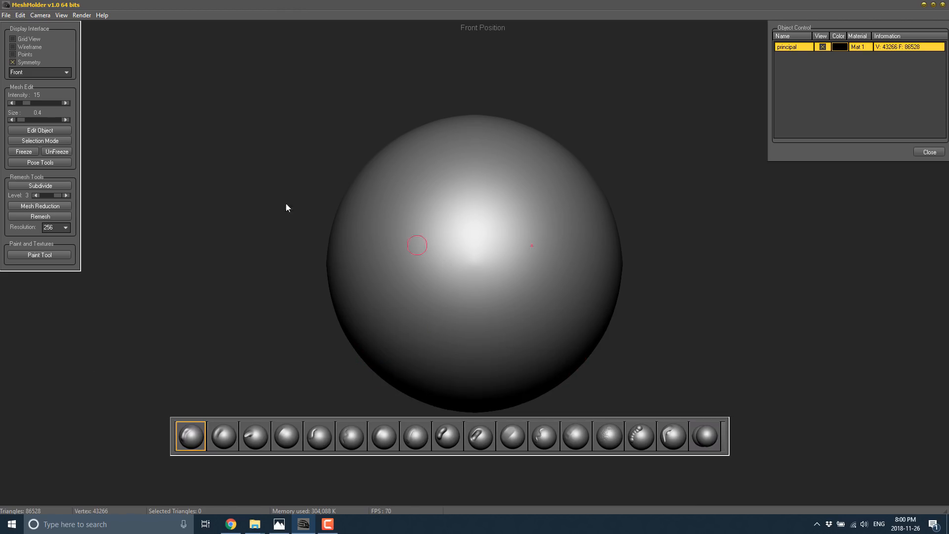
Step: Preview the Grid View, Wireframe and Points display modes on the sphere, turning each one off again
click(20, 38)
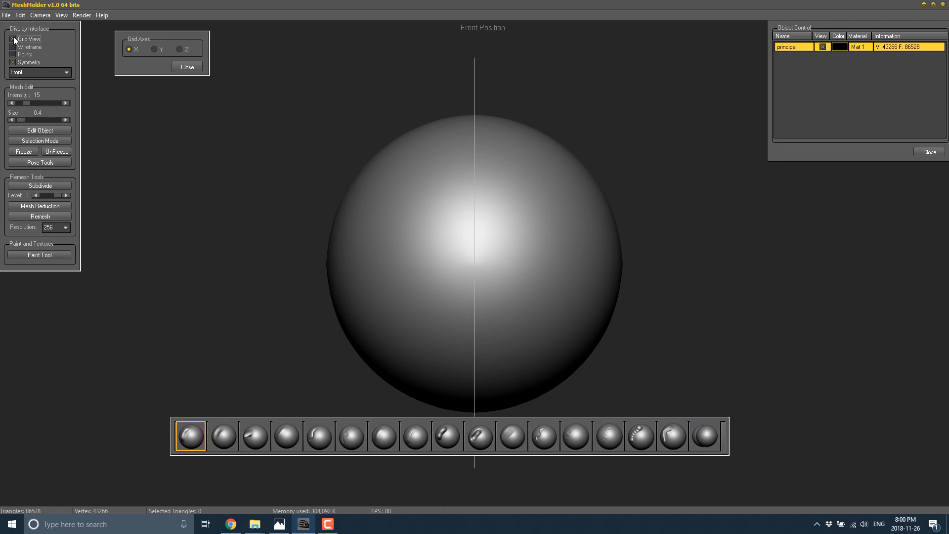
click(20, 39)
click(13, 47)
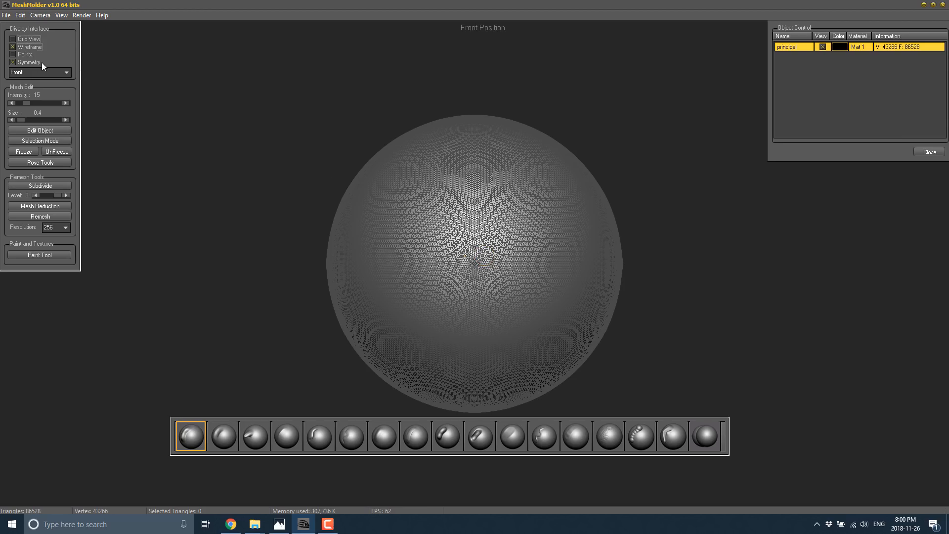
click(13, 47)
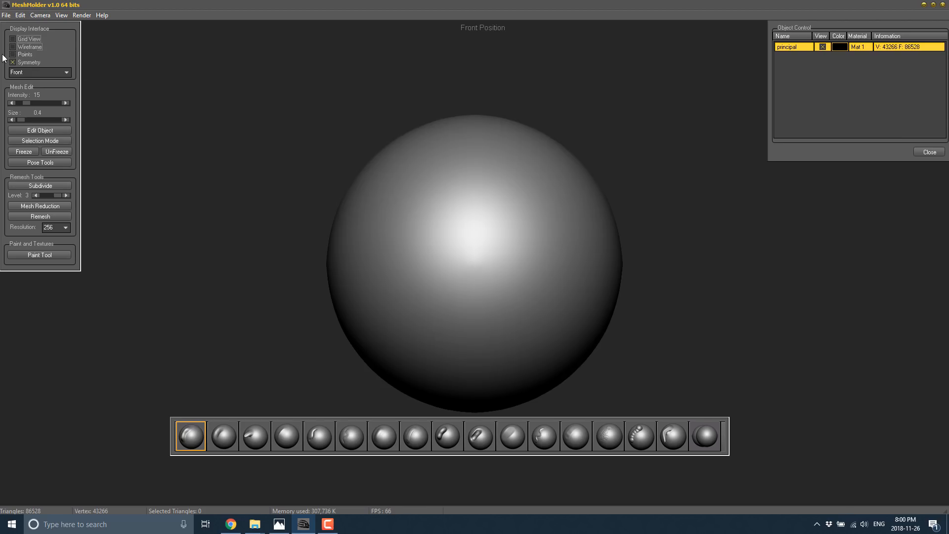
click(12, 55)
click(13, 55)
Step: Sculpt symmetrical ridges and masses across the front of the sphere with the first two brushes at size 1.330
click(221, 439)
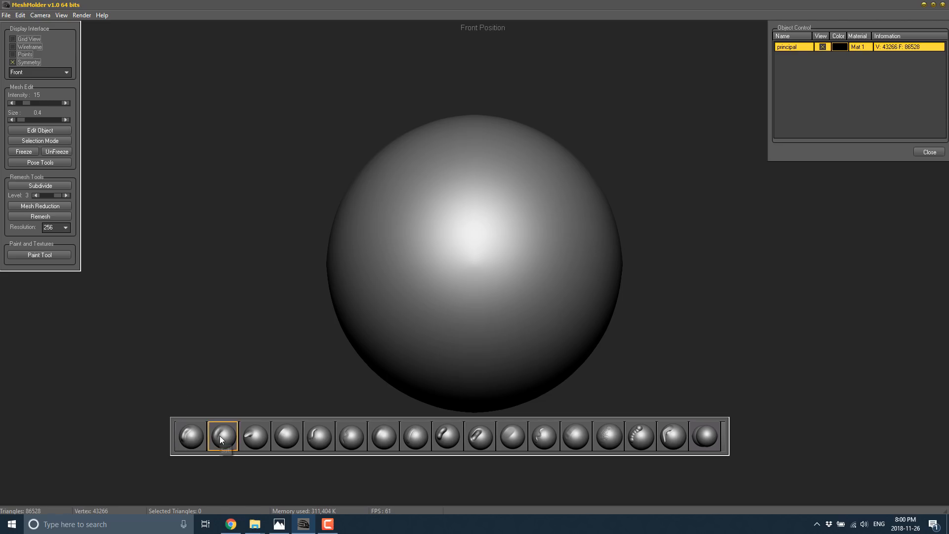
click(255, 435)
click(322, 438)
click(194, 438)
mouse_move(472, 194)
mouse_down()
mouse_move(381, 216)
mouse_move(372, 239)
mouse_move(395, 211)
mouse_move(466, 195)
mouse_move(369, 229)
mouse_move(464, 195)
mouse_move(416, 204)
mouse_up()
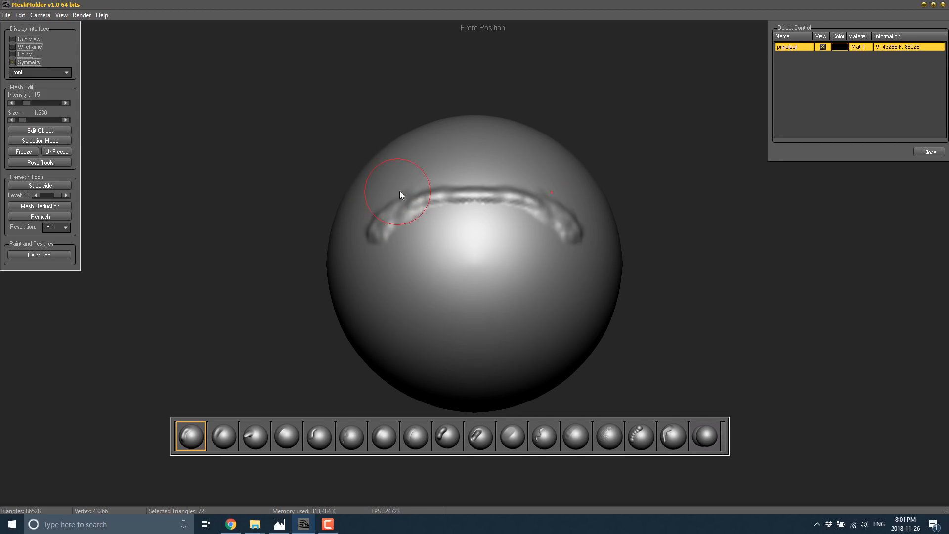
mouse_move(452, 198)
mouse_down()
mouse_move(446, 245)
mouse_move(368, 327)
mouse_move(345, 306)
mouse_move(340, 250)
mouse_move(373, 186)
mouse_move(426, 159)
mouse_move(487, 150)
mouse_move(393, 180)
mouse_move(351, 248)
mouse_move(360, 296)
mouse_move(391, 320)
mouse_up()
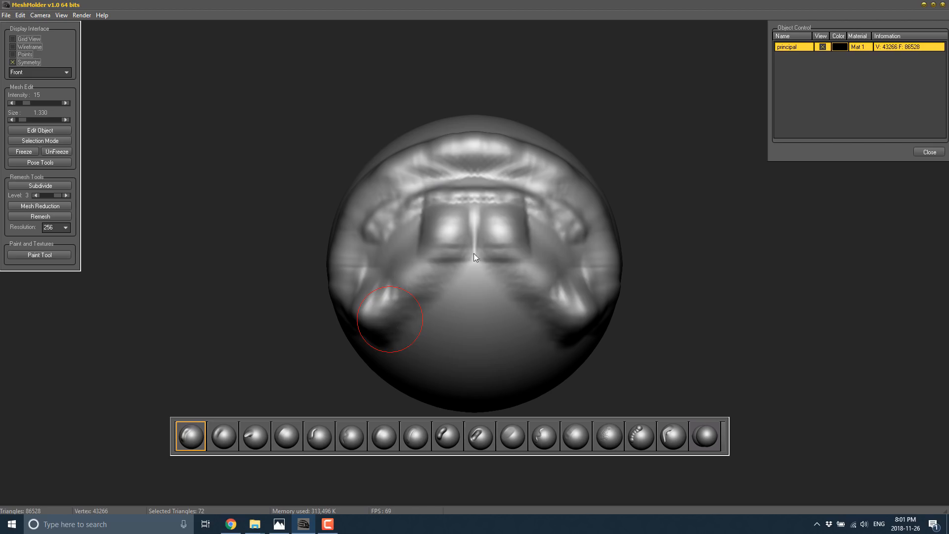
drag(441, 249, 395, 298)
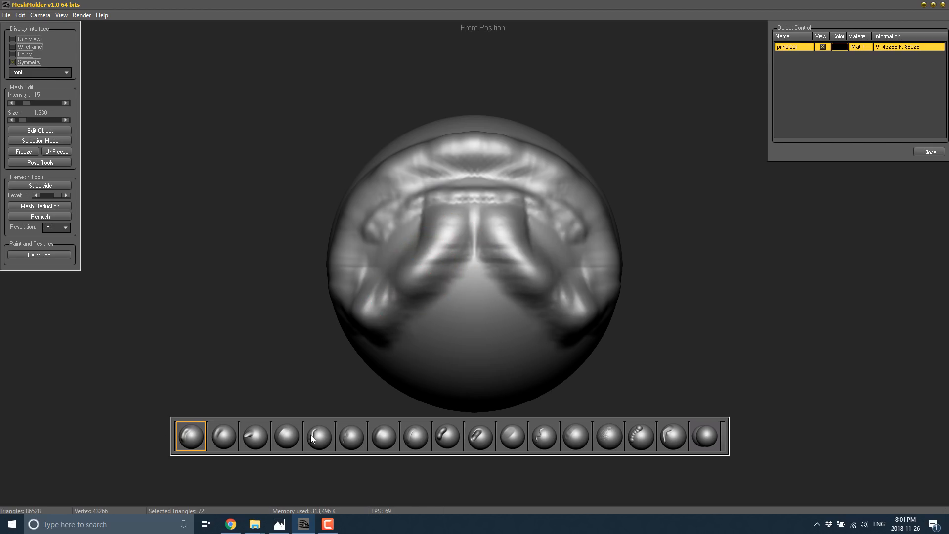
click(221, 429)
mouse_move(440, 318)
mouse_down()
mouse_move(465, 280)
mouse_move(452, 319)
mouse_move(473, 319)
mouse_move(476, 296)
mouse_up()
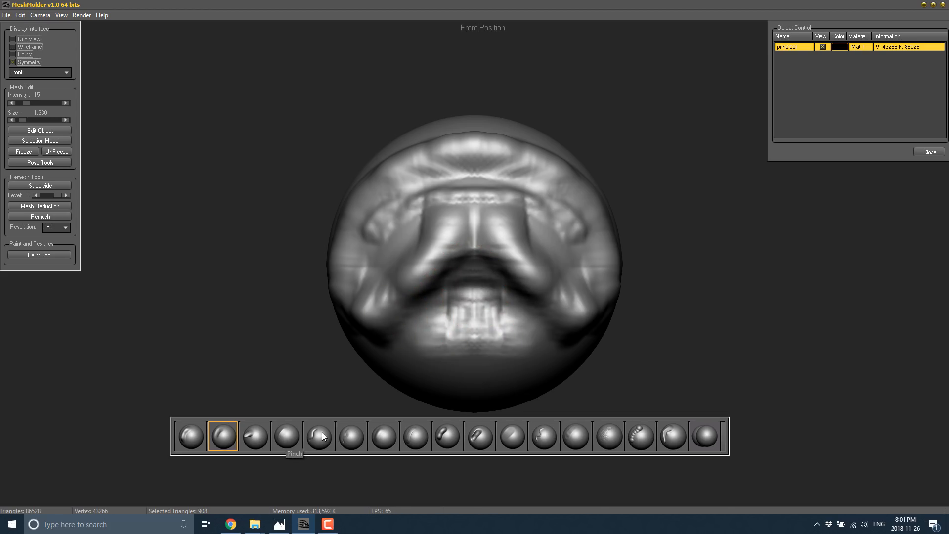
Step: Smooth the sculpted forms on the front and add small-scale detail along the upper brow with a 0.270 size brush
click(380, 429)
mouse_move(438, 203)
mouse_down()
mouse_move(458, 170)
mouse_move(354, 261)
mouse_move(486, 331)
mouse_move(468, 237)
mouse_move(485, 212)
mouse_move(562, 221)
mouse_move(609, 278)
mouse_move(577, 336)
mouse_move(381, 349)
mouse_move(429, 309)
mouse_move(381, 259)
mouse_move(402, 208)
mouse_move(483, 170)
mouse_move(440, 147)
mouse_move(407, 170)
mouse_up()
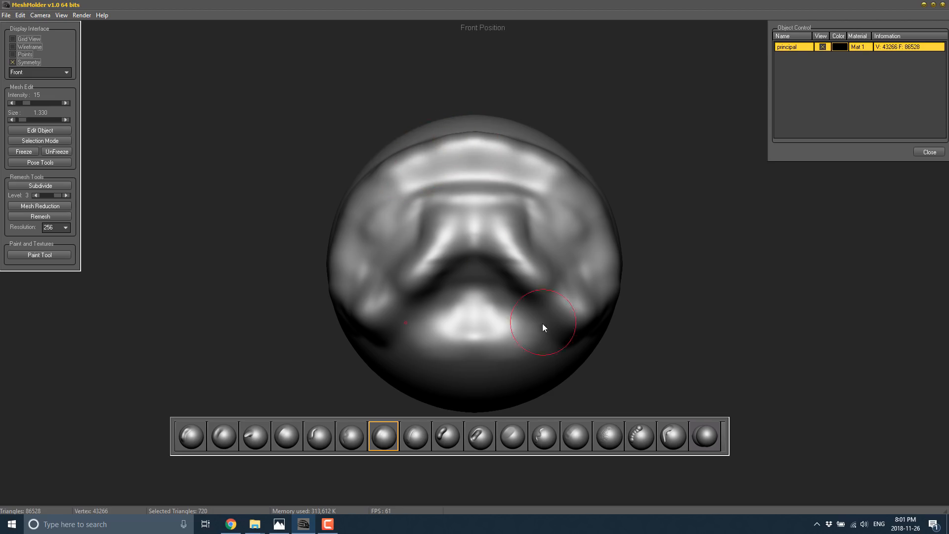
click(544, 437)
mouse_move(462, 161)
mouse_down()
mouse_move(427, 182)
mouse_move(460, 162)
mouse_move(447, 159)
mouse_move(475, 159)
mouse_move(442, 167)
mouse_up()
Step: Activate the Alphas brush and select the reptile-scale pattern as its alpha, after previewing the vertical-stripes alpha
click(612, 436)
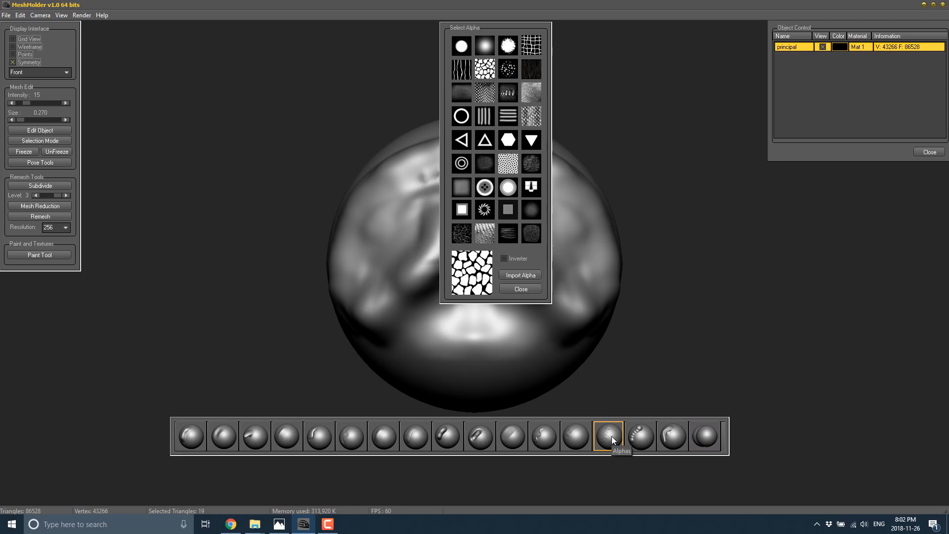
click(487, 115)
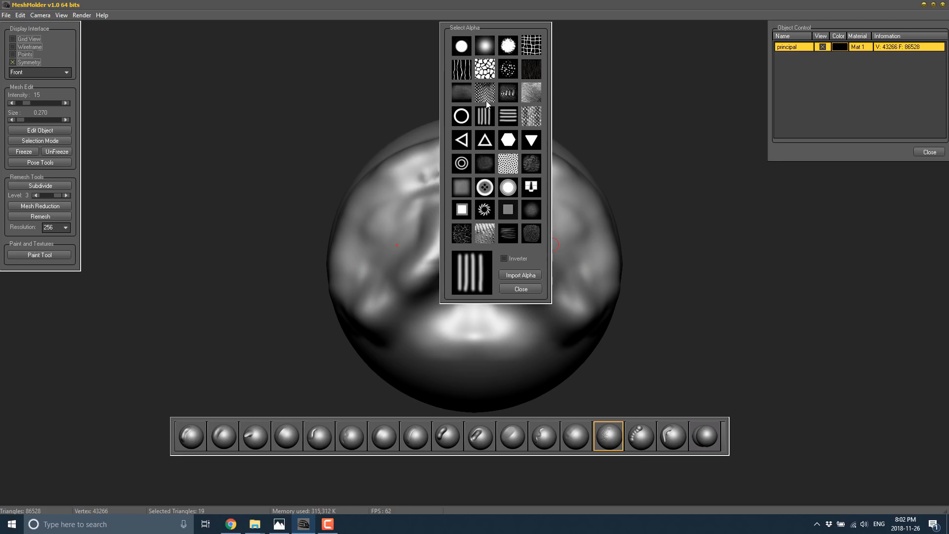
click(534, 119)
click(534, 121)
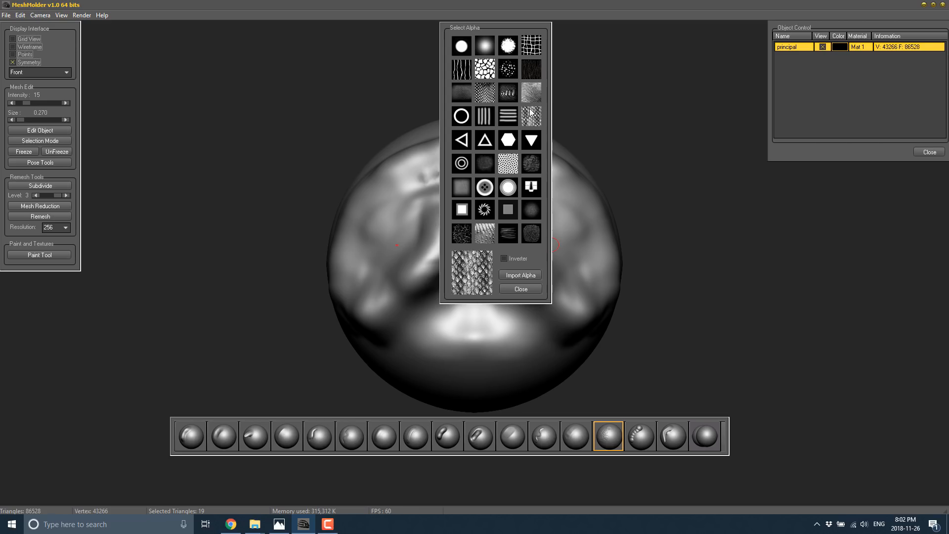
click(520, 290)
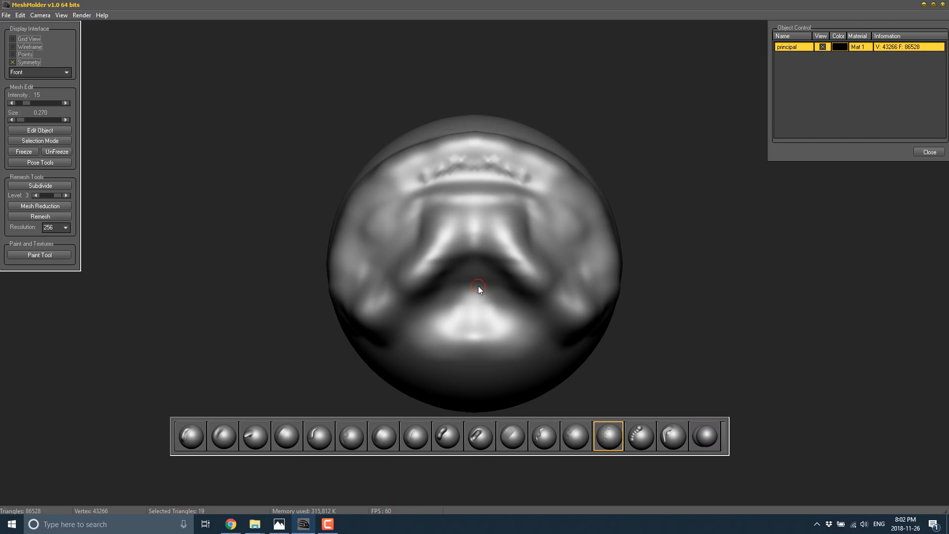
Step: Set the brush size to 1.070 and cover the smooth side of the sphere with the scale alpha texture
mouse_move(479, 287)
middle_down()
mouse_move(547, 291)
mouse_move(508, 297)
mouse_move(536, 282)
mouse_move(525, 284)
middle_up()
scroll(503, 268, up, 8)
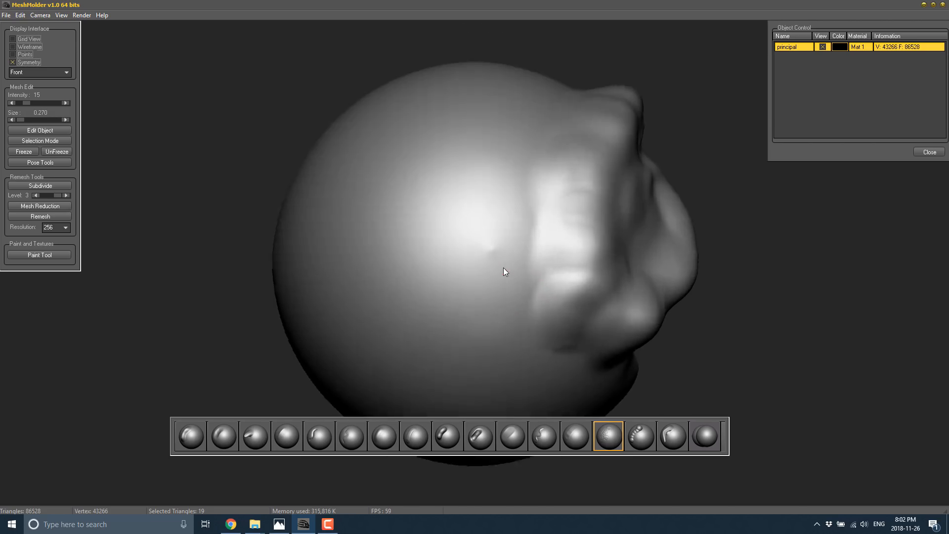
scroll(500, 262, down, 6)
scroll(499, 262, up, 3)
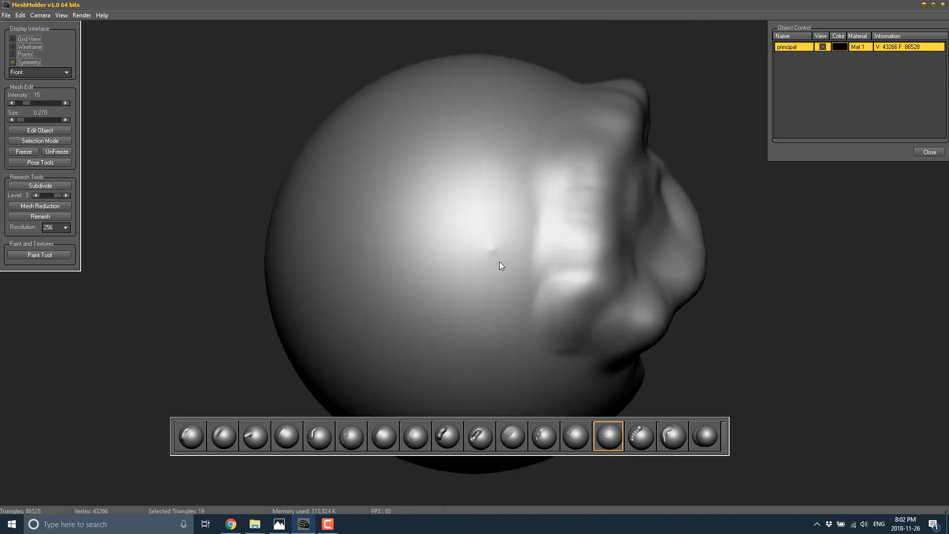
scroll(500, 262, down, 5)
scroll(499, 262, up, 4)
mouse_move(485, 263)
middle_down()
mouse_move(440, 257)
mouse_move(582, 269)
mouse_move(408, 240)
mouse_move(483, 258)
middle_up()
mouse_move(484, 259)
right_down()
mouse_move(463, 252)
mouse_move(456, 277)
mouse_move(503, 265)
mouse_move(494, 254)
mouse_move(500, 270)
right_up()
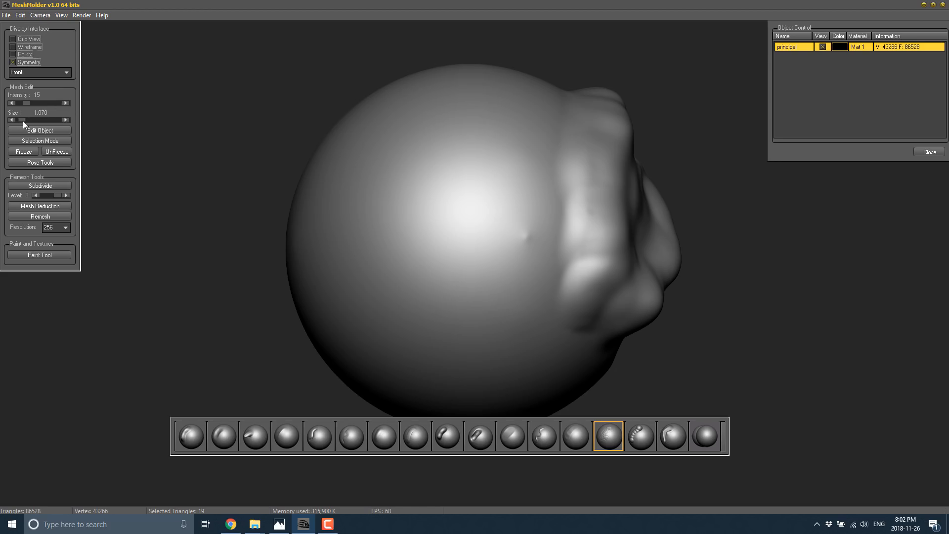
drag(447, 187, 439, 341)
mouse_move(346, 185)
mouse_down()
mouse_move(372, 322)
mouse_move(408, 152)
mouse_move(437, 297)
mouse_move(472, 311)
mouse_move(498, 313)
mouse_move(528, 193)
mouse_move(418, 361)
mouse_move(348, 307)
mouse_move(451, 290)
mouse_up()
click(576, 436)
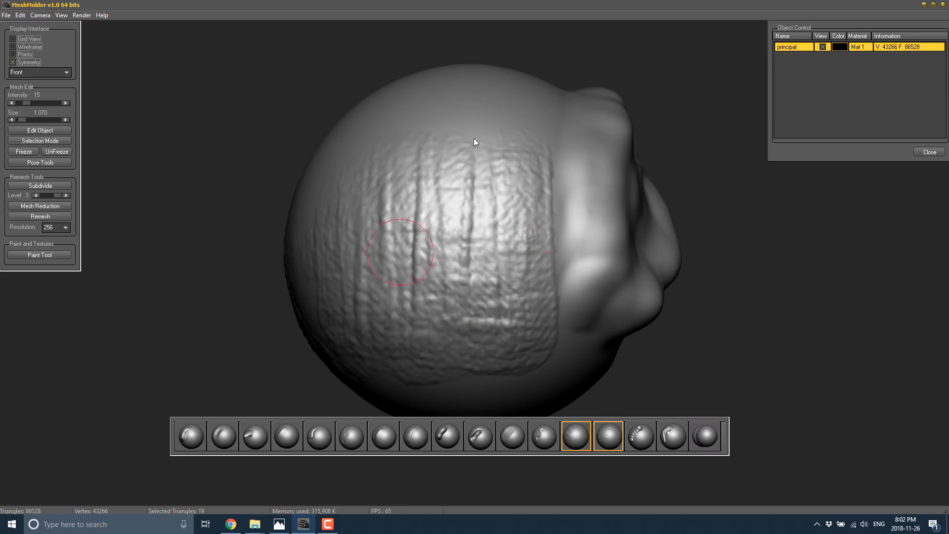
Step: Pull mirrored spikes out of the top and upper back of the head with the spike brush at intensity 5, size 0.800
click(673, 437)
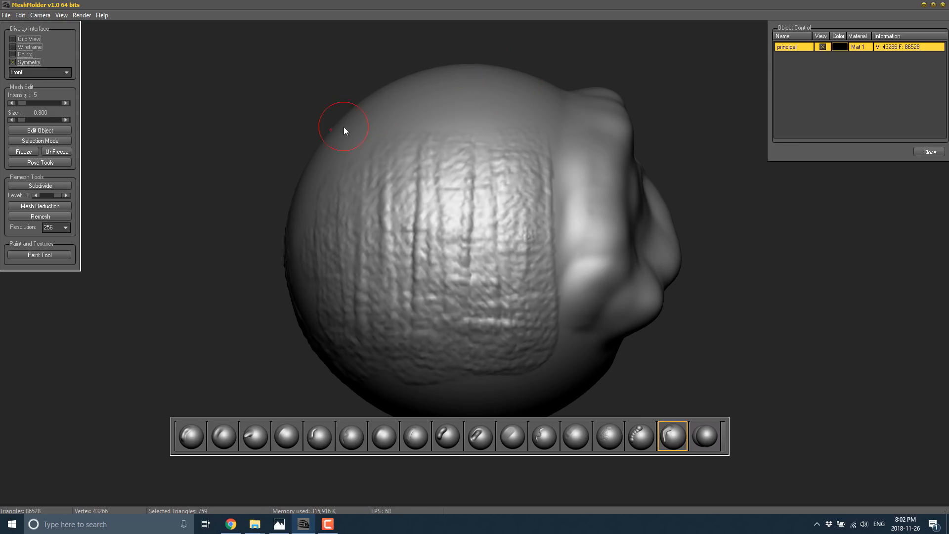
drag(338, 127, 292, 127)
drag(415, 107, 424, 63)
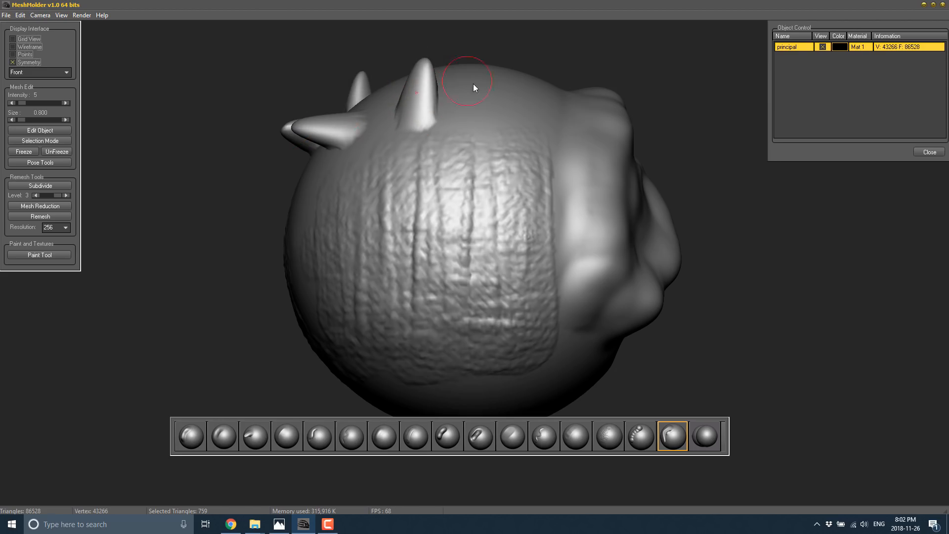
drag(549, 71, 550, 69)
drag(364, 170, 298, 210)
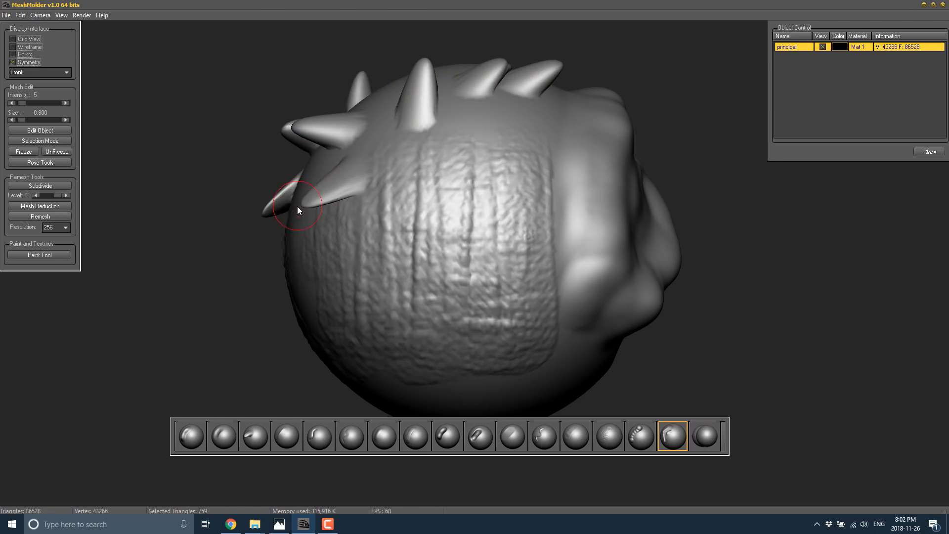
drag(323, 292, 295, 331)
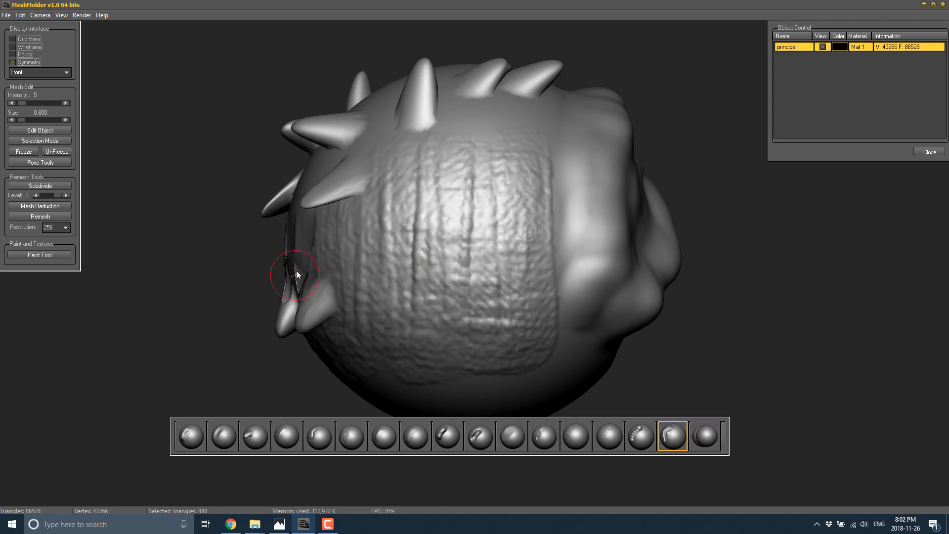
key(ctrl+z)
key(ctrl+z)
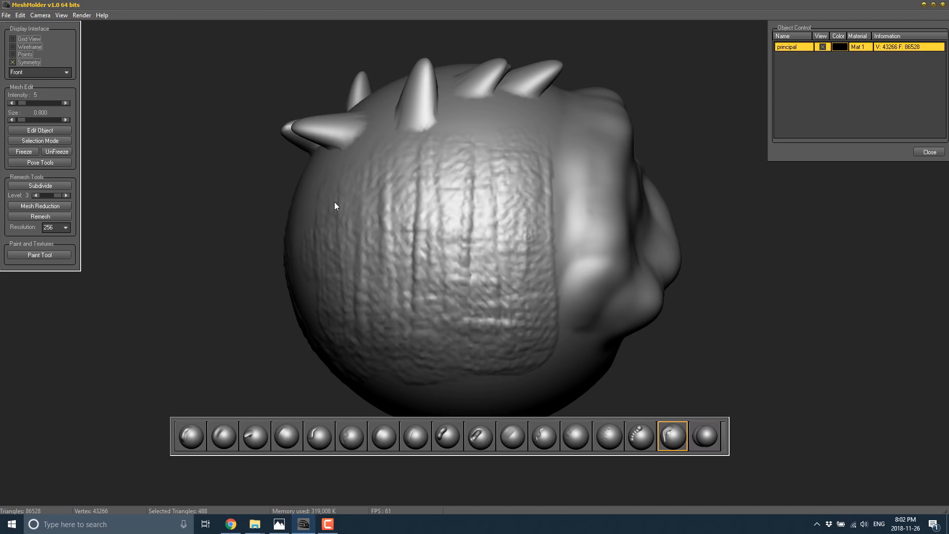
Step: Pull a long upward-pointing pair of spikes and a shorter pair lower down from the back of the head
drag(327, 198, 297, 80)
drag(294, 283, 262, 306)
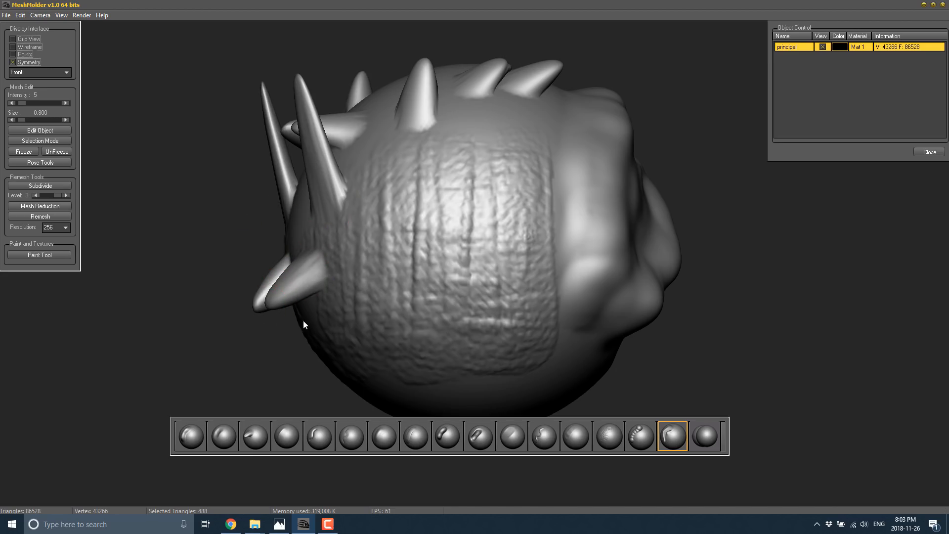
Step: Pull further spikes out of the lower back of the head and along the upper edge of the scaly patch
drag(318, 326, 295, 373)
drag(369, 356, 351, 403)
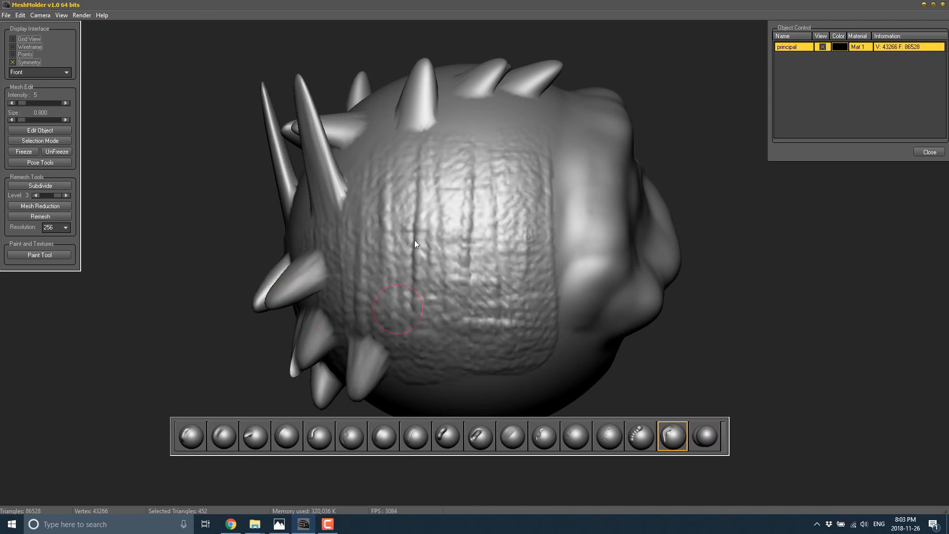
drag(513, 135, 556, 133)
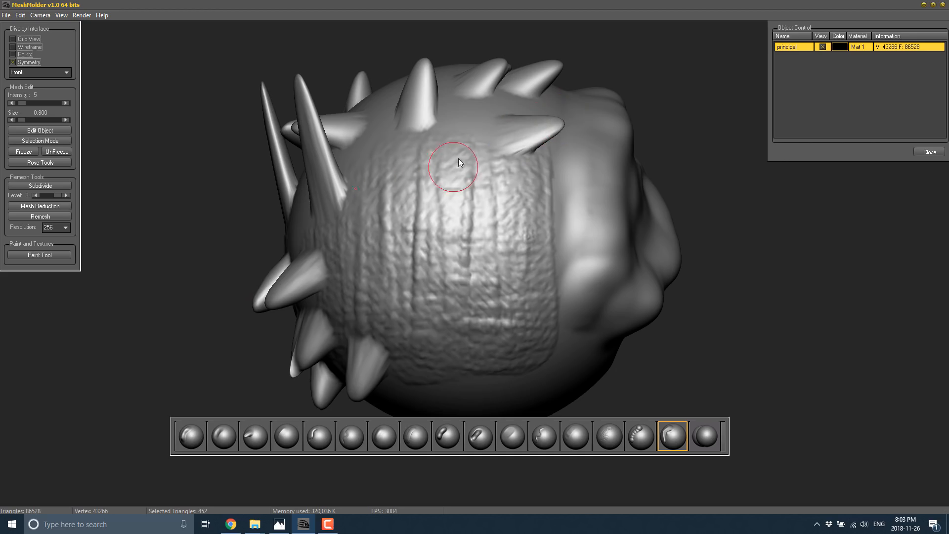
drag(457, 168, 452, 124)
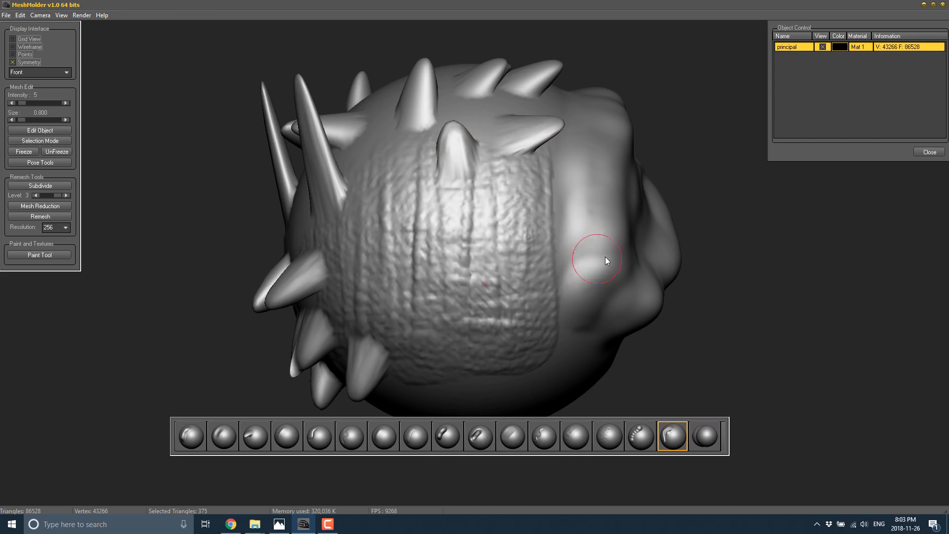
Step: Soften the spikes on the upper front of the head with the smooth brush at intensity 15, size 0.800
mouse_move(605, 257)
middle_down()
mouse_move(558, 257)
mouse_move(547, 271)
mouse_move(553, 237)
mouse_move(566, 256)
mouse_move(544, 277)
middle_up()
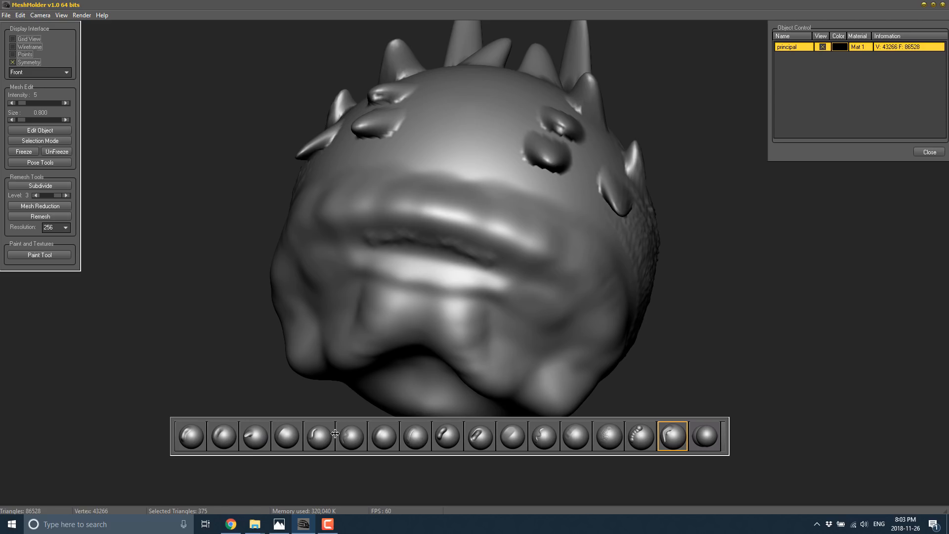
click(390, 435)
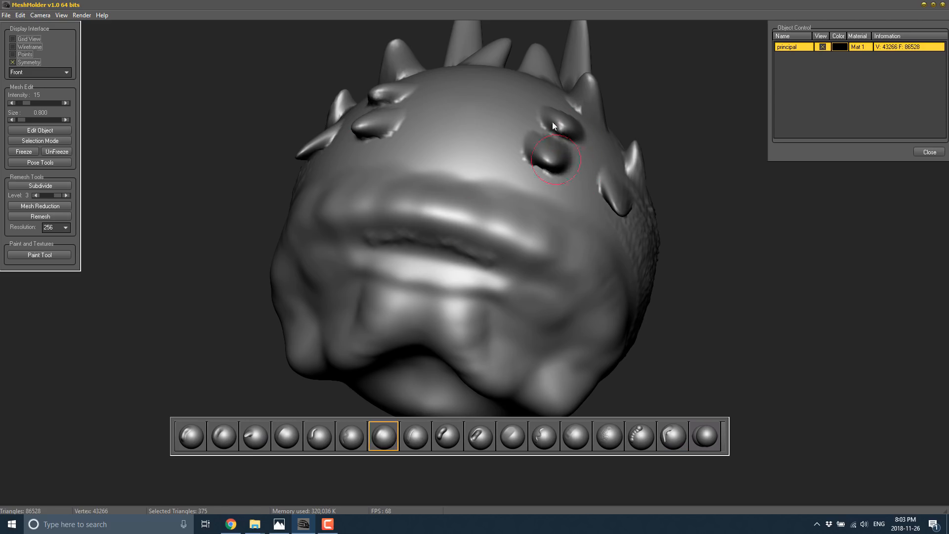
mouse_move(589, 205)
mouse_down()
mouse_move(627, 221)
mouse_move(619, 195)
mouse_move(534, 168)
mouse_move(508, 135)
mouse_up()
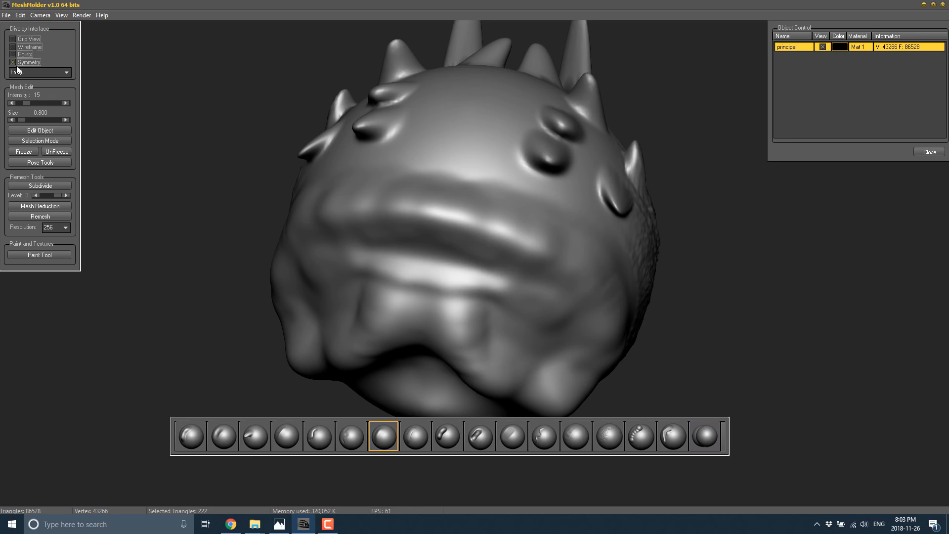
Step: Show the wireframe and lower the mesh's subdivision level to 0
click(10, 48)
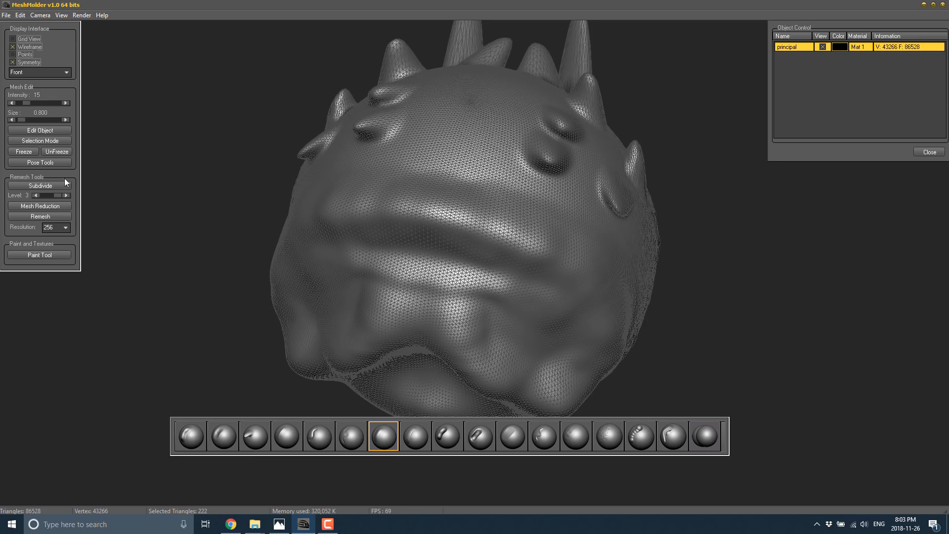
click(37, 196)
click(38, 196)
click(38, 196)
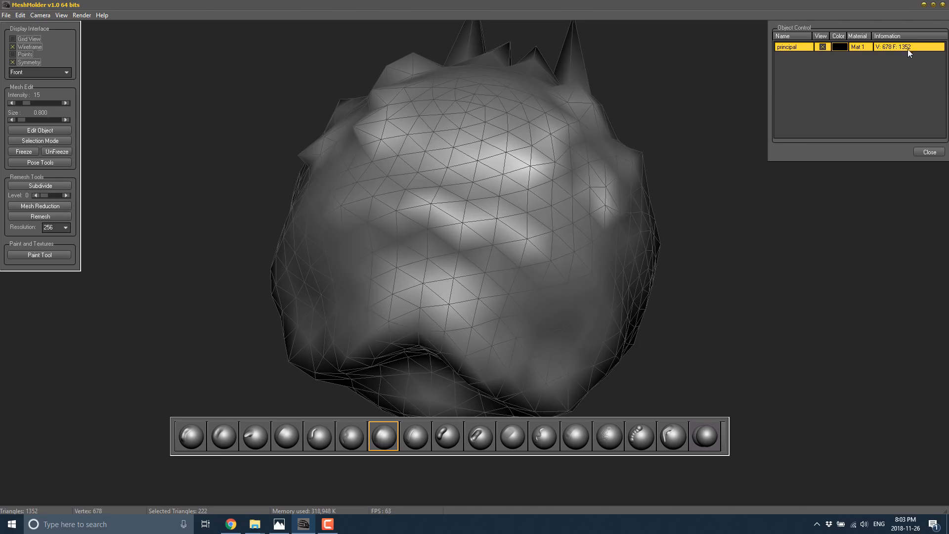
Step: Raise the subdivision level back to 3, inspect the back of the head and hide the wireframe
click(65, 195)
click(66, 195)
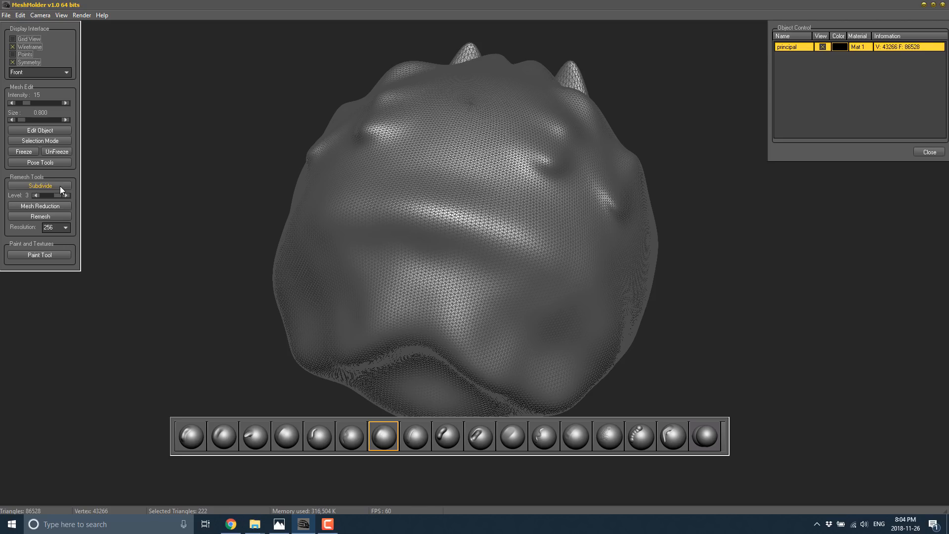
mouse_move(457, 275)
right_down()
mouse_move(509, 242)
mouse_move(432, 259)
mouse_move(446, 233)
mouse_move(442, 275)
mouse_move(580, 247)
mouse_move(554, 278)
mouse_move(482, 241)
mouse_move(636, 265)
mouse_move(674, 280)
mouse_move(670, 292)
mouse_move(731, 250)
mouse_move(717, 256)
right_up()
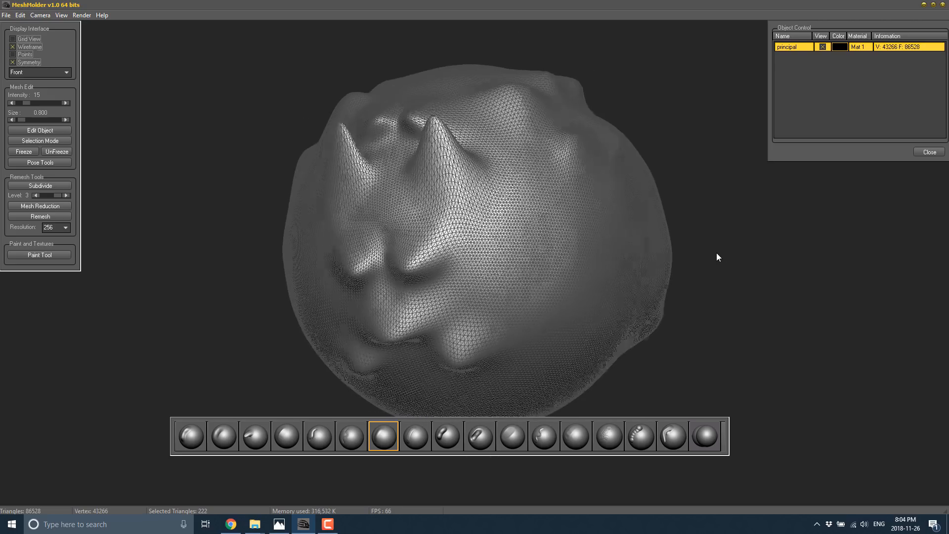
click(13, 47)
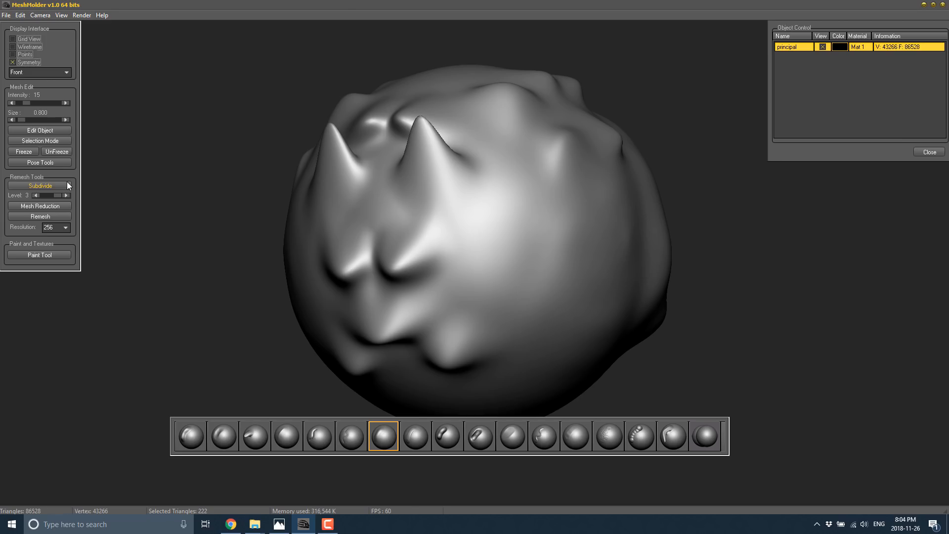
Step: Reduce the mesh to 15 % of the original and remesh it at resolution 128
click(43, 206)
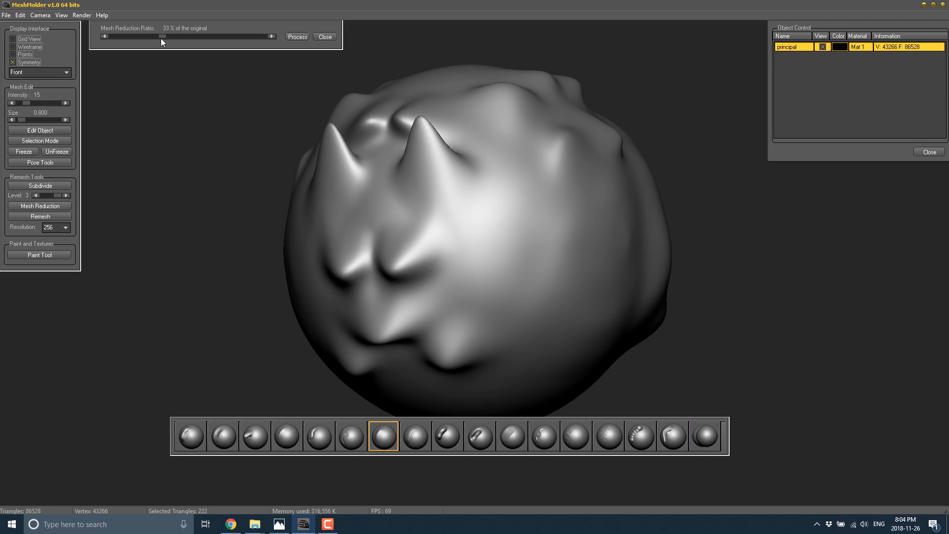
click(297, 35)
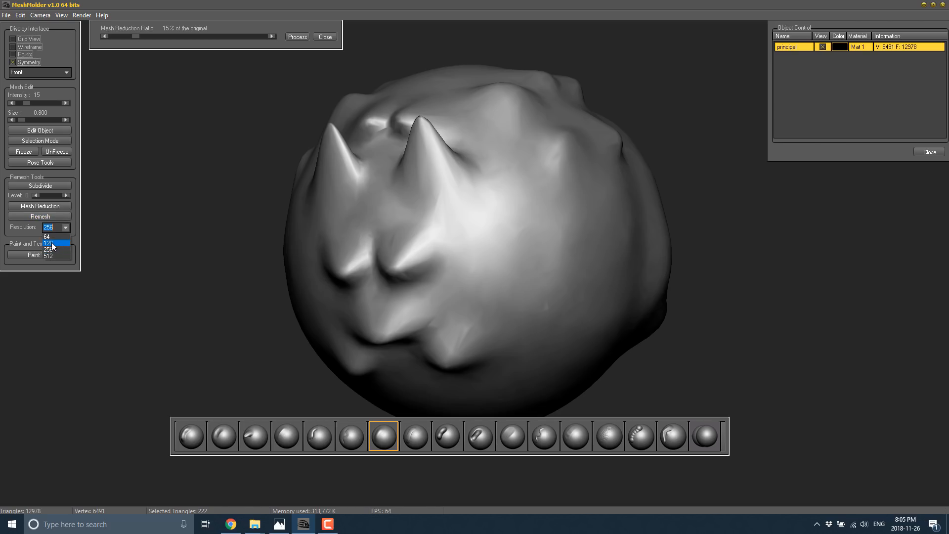
click(52, 243)
click(44, 218)
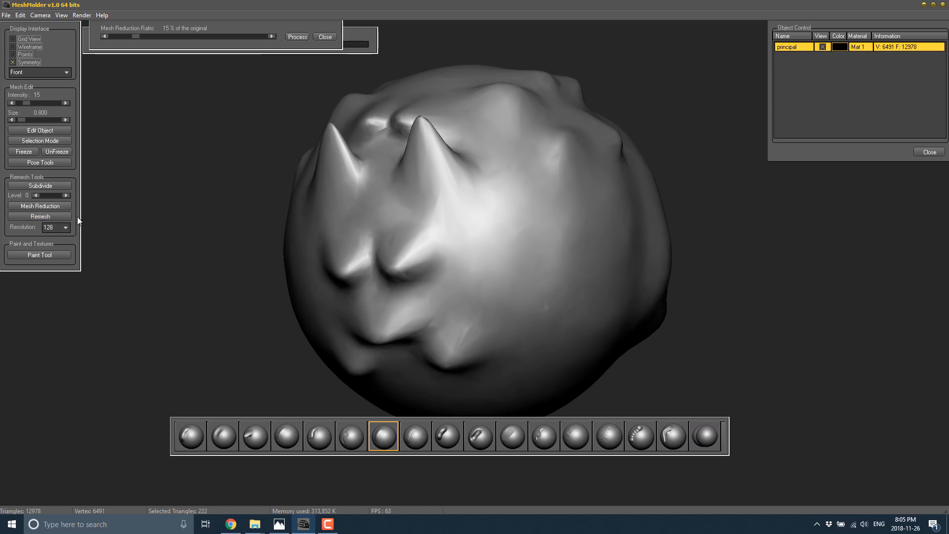
click(325, 37)
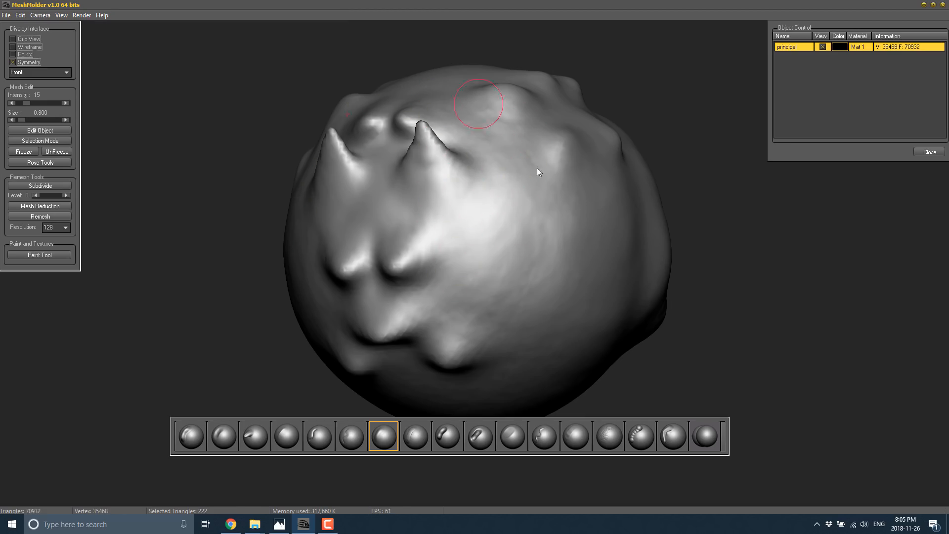
Step: Show the wireframe and remesh the head at resolution 256
click(13, 47)
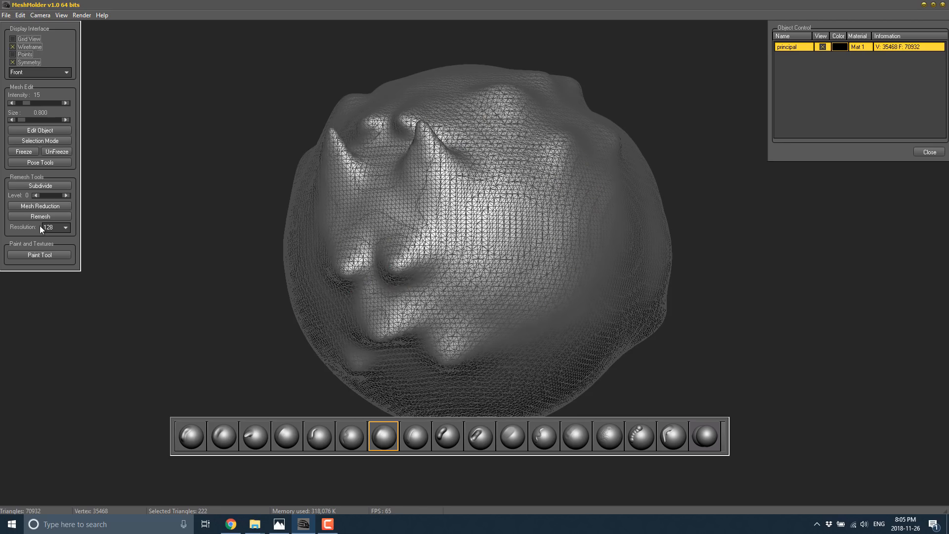
click(65, 228)
click(49, 249)
click(40, 219)
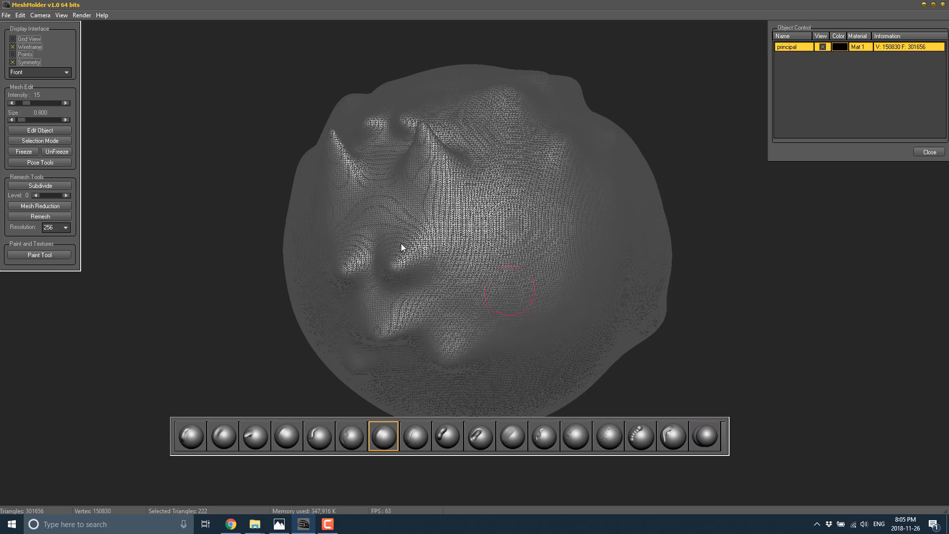
Step: Run the mesh reduction three times in a row and smooth the side and top of the coarse mesh
click(34, 206)
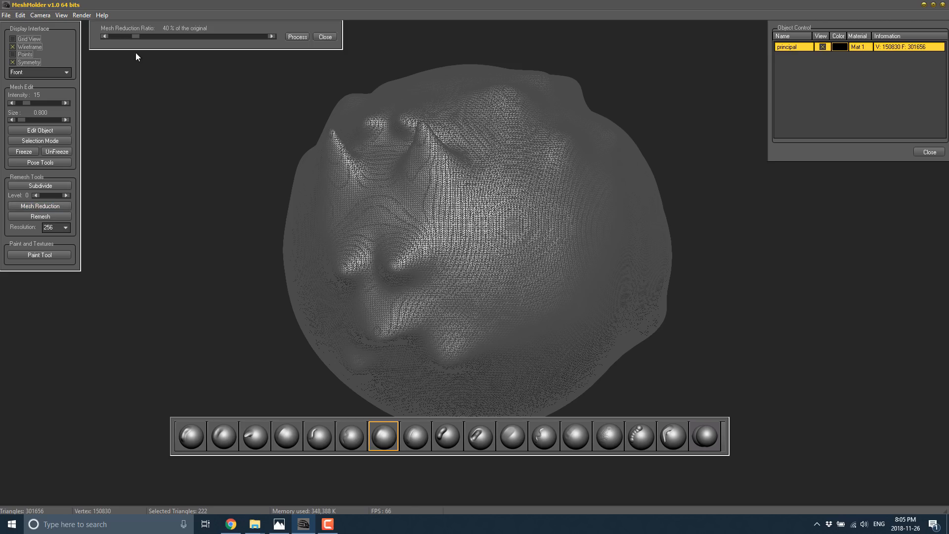
click(291, 37)
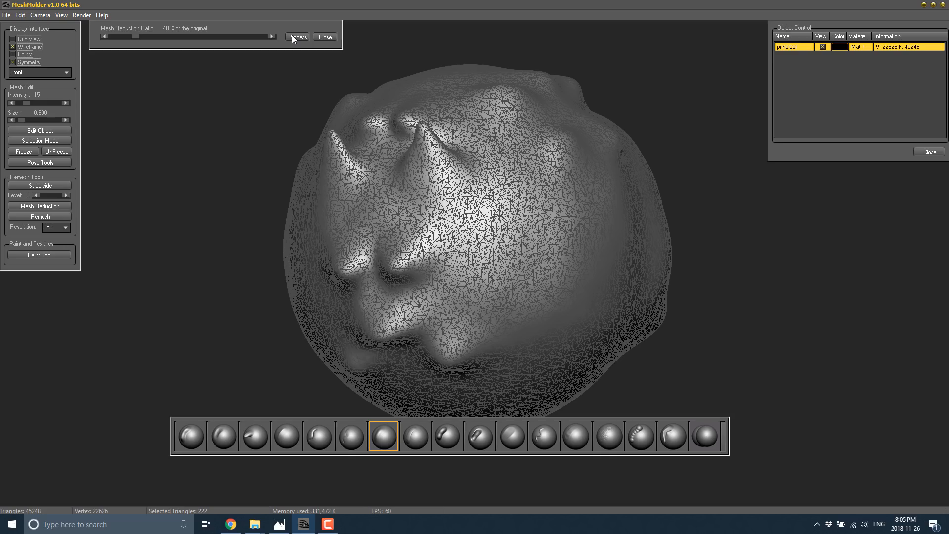
click(292, 37)
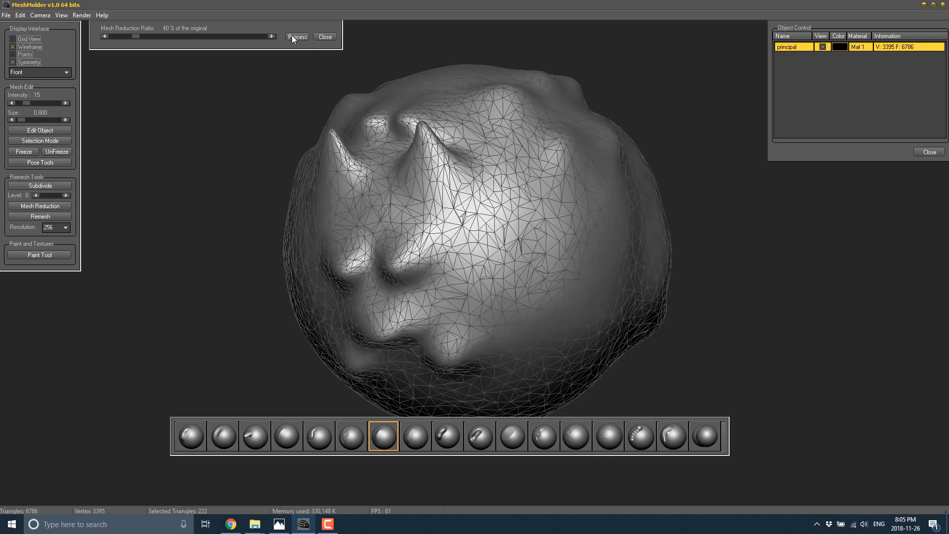
click(292, 36)
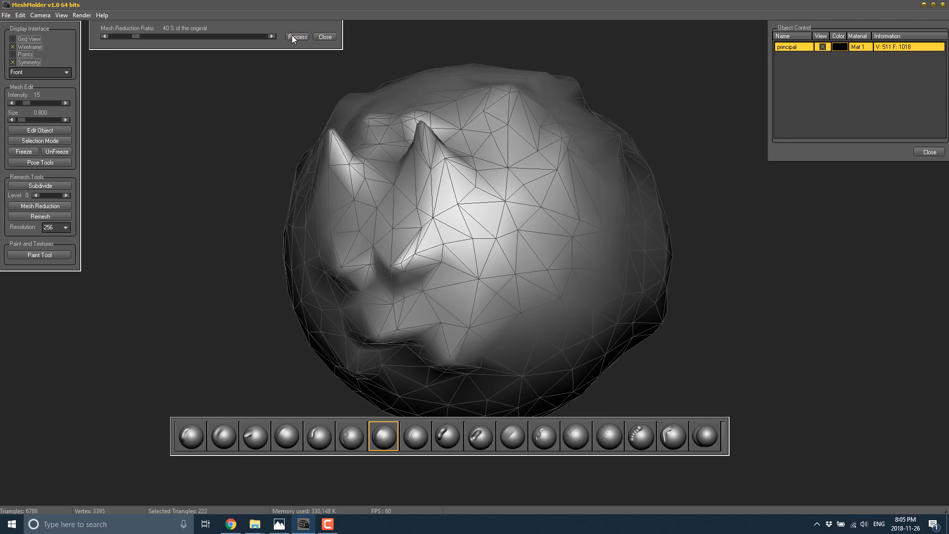
click(325, 37)
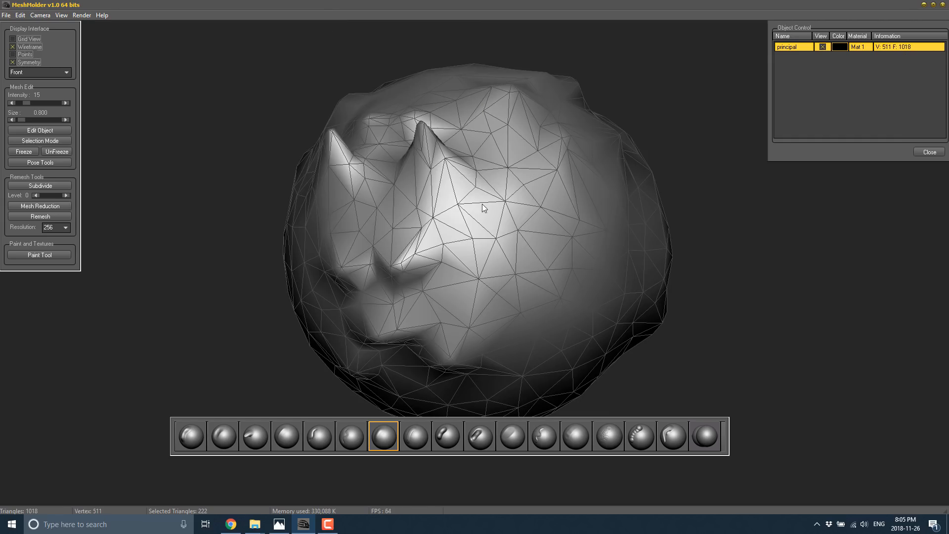
mouse_move(482, 203)
mouse_down()
mouse_move(463, 213)
mouse_move(490, 219)
mouse_move(475, 216)
mouse_move(595, 199)
mouse_move(592, 292)
mouse_move(508, 331)
mouse_move(559, 276)
mouse_move(647, 221)
mouse_up()
mouse_move(642, 282)
mouse_down()
mouse_move(514, 103)
mouse_move(476, 129)
mouse_move(468, 79)
mouse_up()
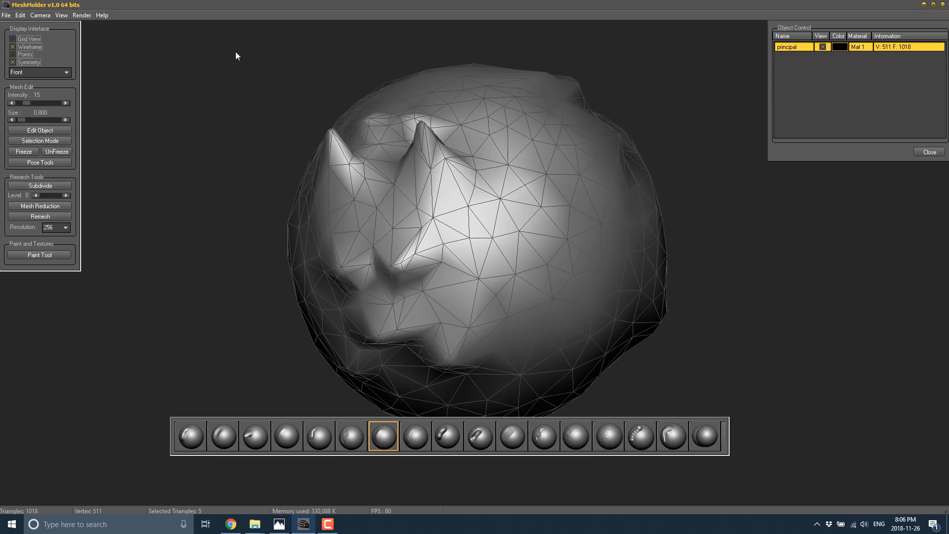
Step: Activate painting with the solid round brush and set the paint color to blue with RGB 32, 19, 196
click(43, 255)
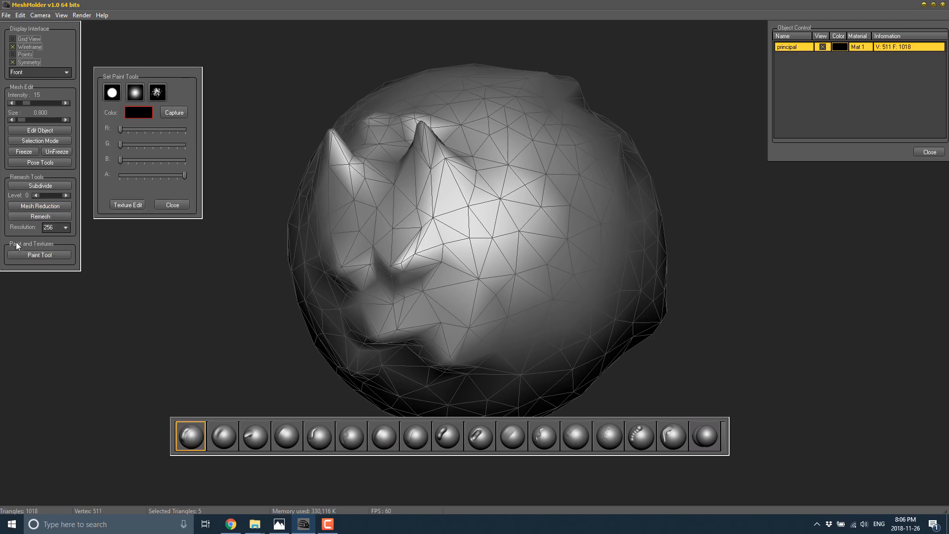
click(116, 94)
click(138, 113)
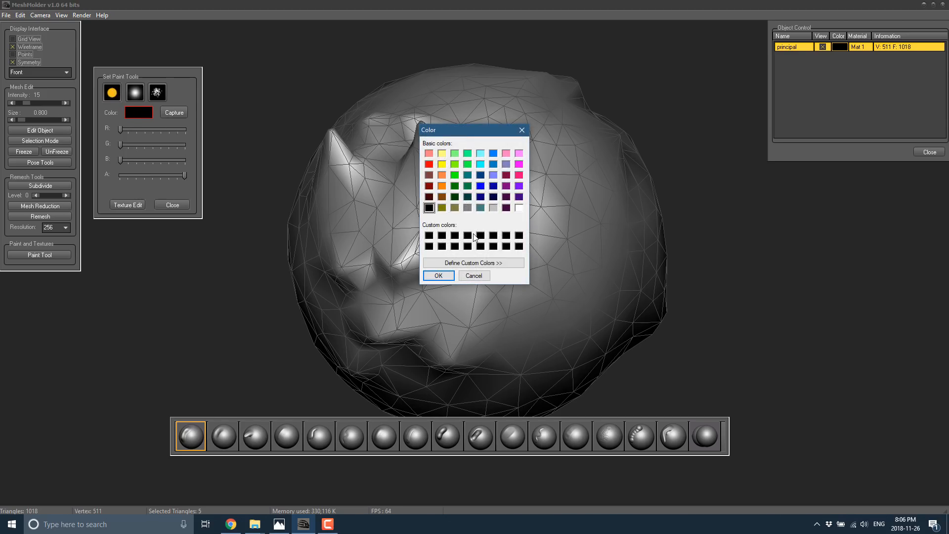
click(474, 263)
click(592, 157)
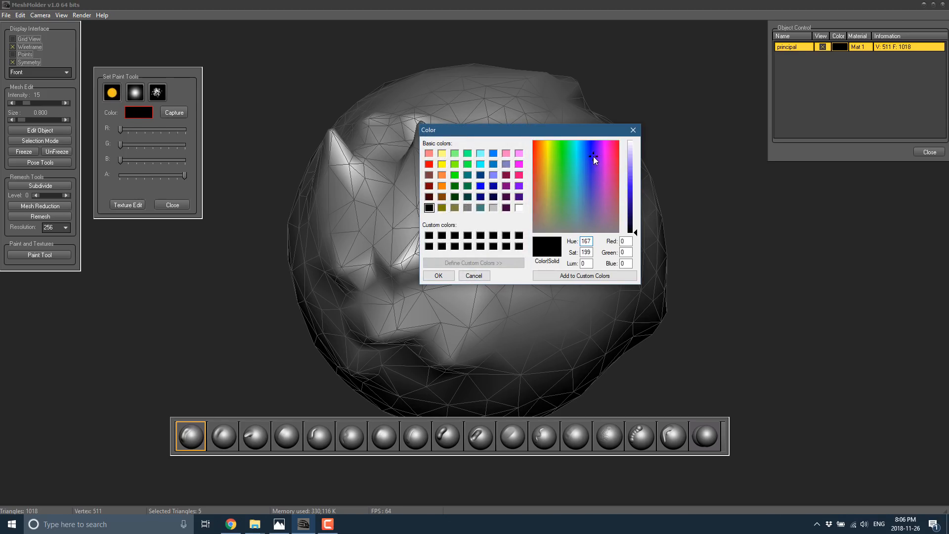
click(635, 196)
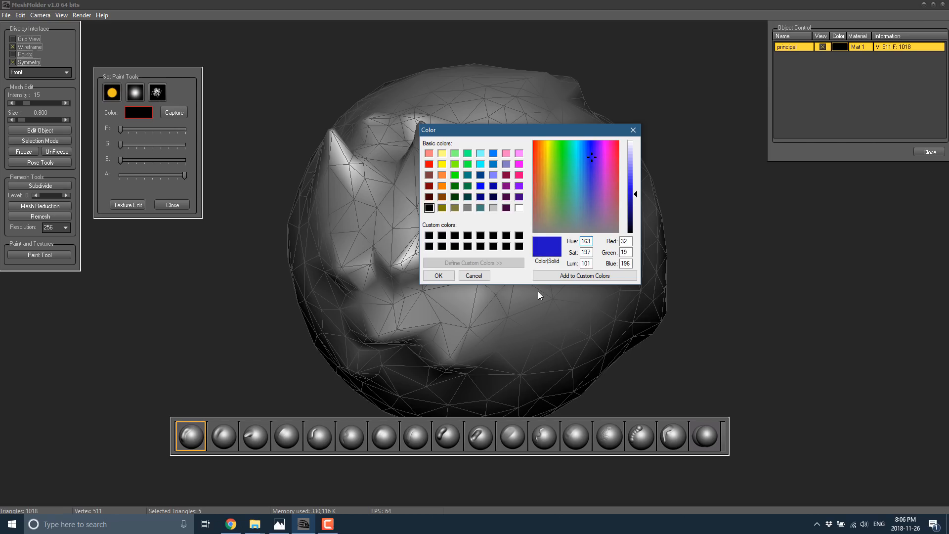
click(451, 275)
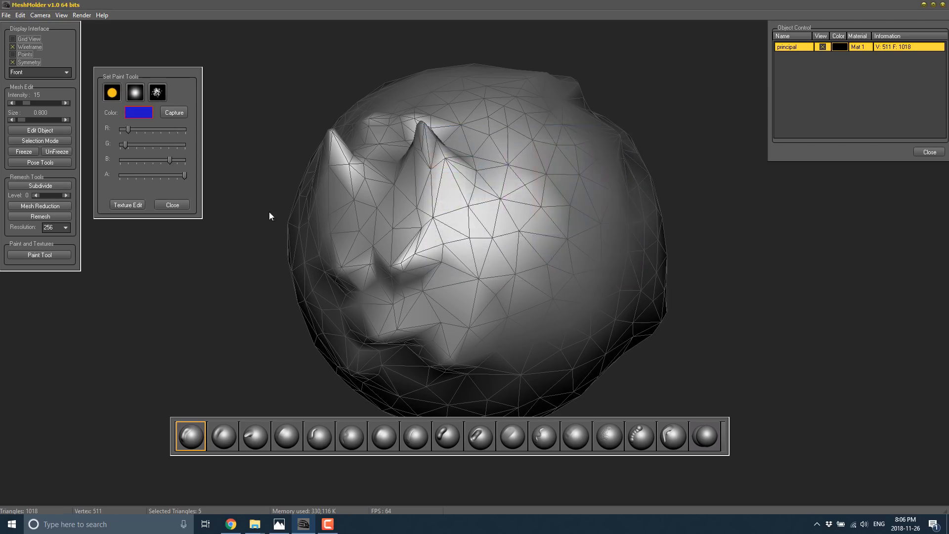
Step: Try the available paint brush types and paint blue over the side of the head with the spatter brush
click(112, 89)
click(113, 94)
click(136, 93)
click(158, 93)
mouse_move(492, 188)
mouse_down()
mouse_move(576, 230)
mouse_move(630, 228)
mouse_move(544, 284)
mouse_up()
mouse_move(492, 304)
mouse_down()
mouse_move(472, 183)
mouse_move(417, 197)
mouse_move(423, 207)
mouse_move(552, 194)
mouse_move(524, 145)
mouse_move(610, 176)
mouse_move(541, 303)
mouse_move(621, 299)
mouse_move(543, 325)
mouse_up()
Step: Paint the remaining gray areas of the head blue with the soft brush at reduced alpha
click(134, 93)
click(155, 176)
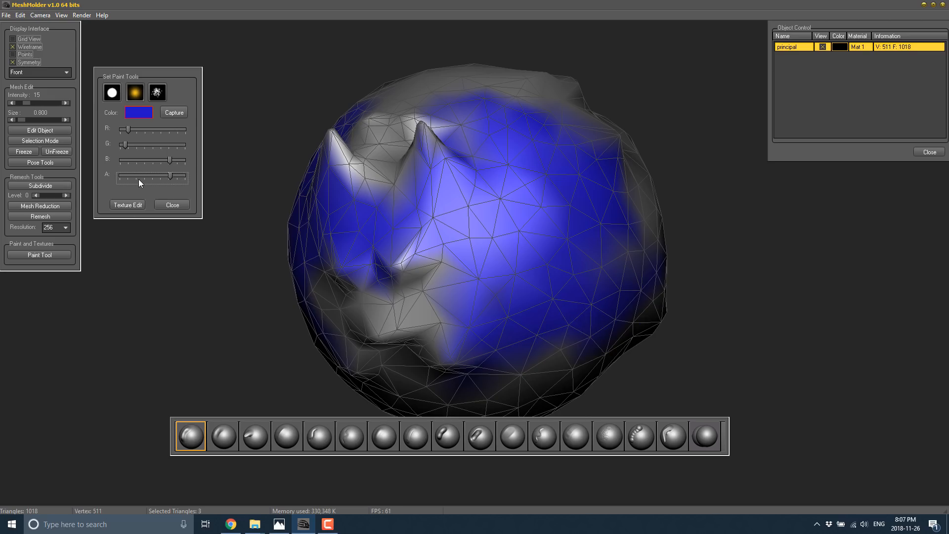
mouse_move(348, 323)
mouse_down()
mouse_move(477, 273)
mouse_move(416, 304)
mouse_move(491, 112)
mouse_move(517, 101)
mouse_move(610, 148)
mouse_move(485, 239)
mouse_move(373, 91)
mouse_move(470, 140)
mouse_move(410, 286)
mouse_move(636, 277)
mouse_up()
mouse_move(643, 155)
mouse_down()
mouse_move(629, 248)
mouse_move(377, 135)
mouse_move(368, 104)
mouse_up()
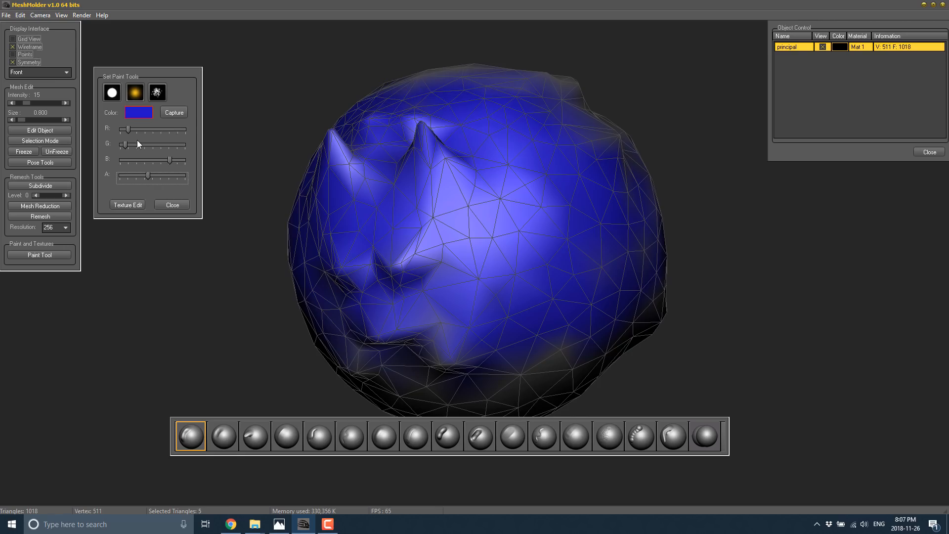
Step: Paint bright green strokes over the blue head with the solid round brush at a low alpha
click(112, 92)
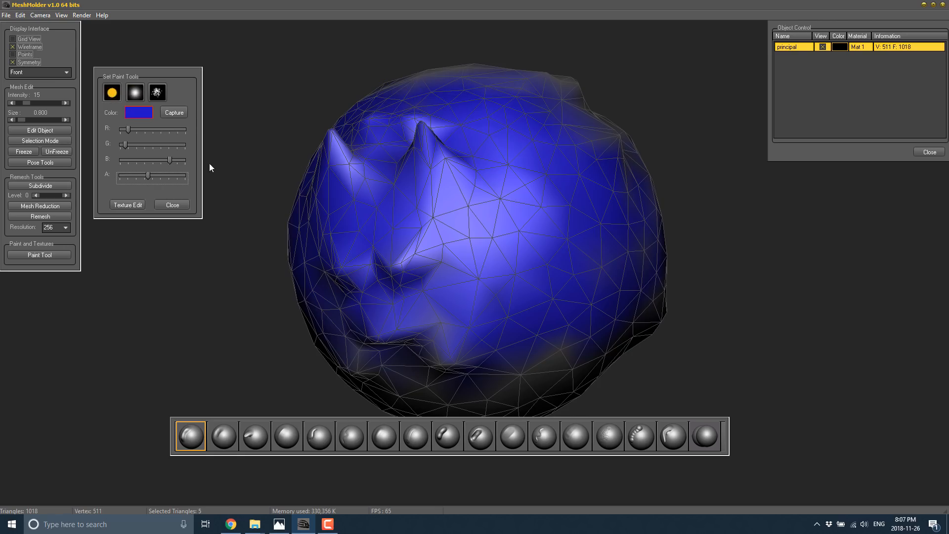
click(145, 114)
click(455, 164)
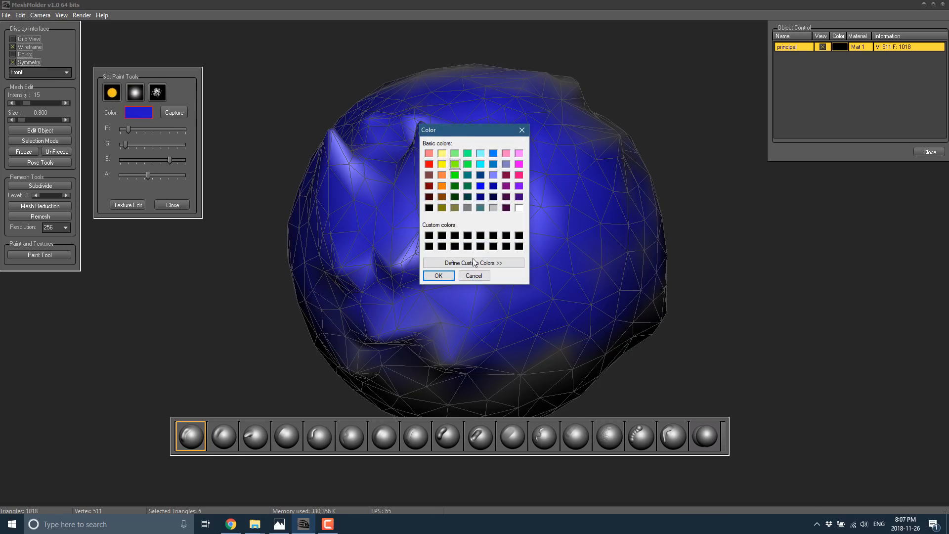
click(438, 276)
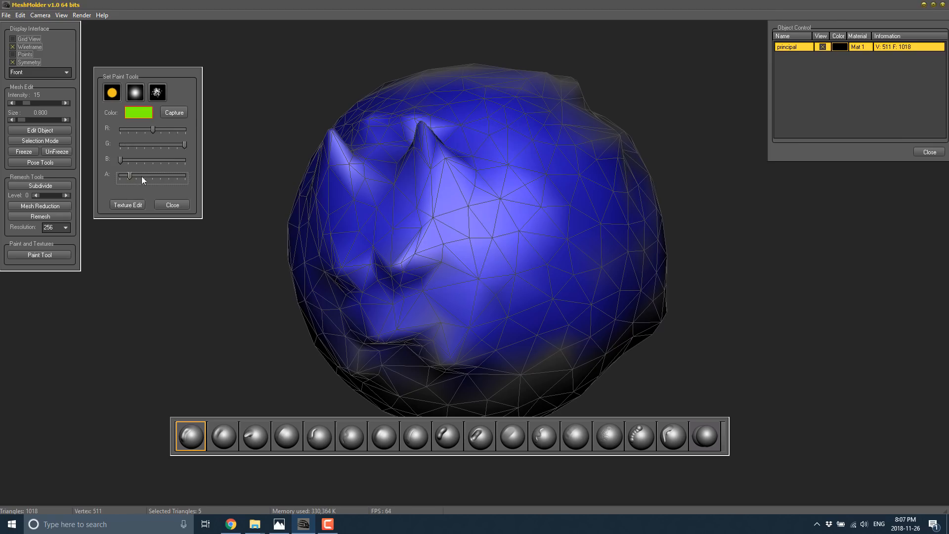
mouse_move(482, 146)
mouse_down()
mouse_move(536, 246)
mouse_move(595, 240)
mouse_move(555, 284)
mouse_move(442, 311)
mouse_move(415, 91)
mouse_move(633, 200)
mouse_move(660, 292)
mouse_up()
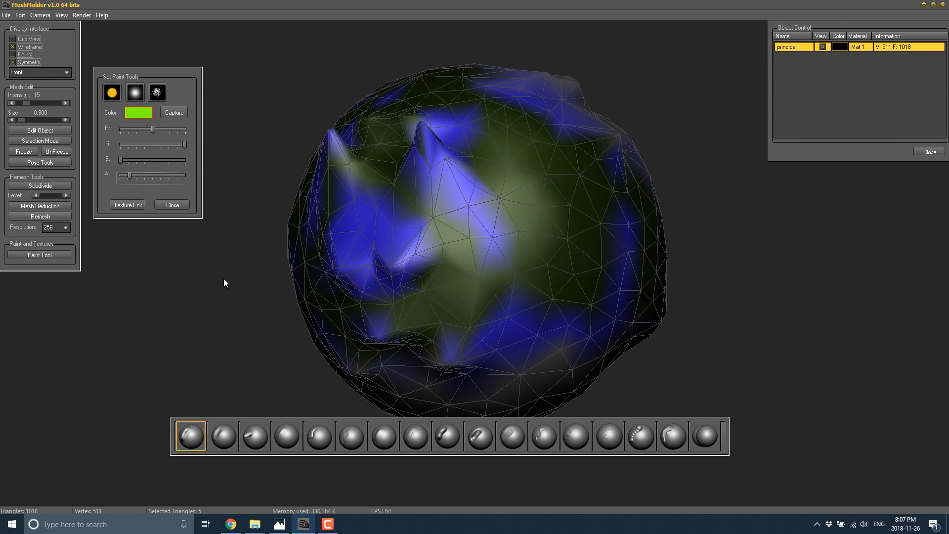
Step: Generate texture coordinates automatically for the painted head with a 1024 texture size and a 25000-face low mesh limit
click(132, 203)
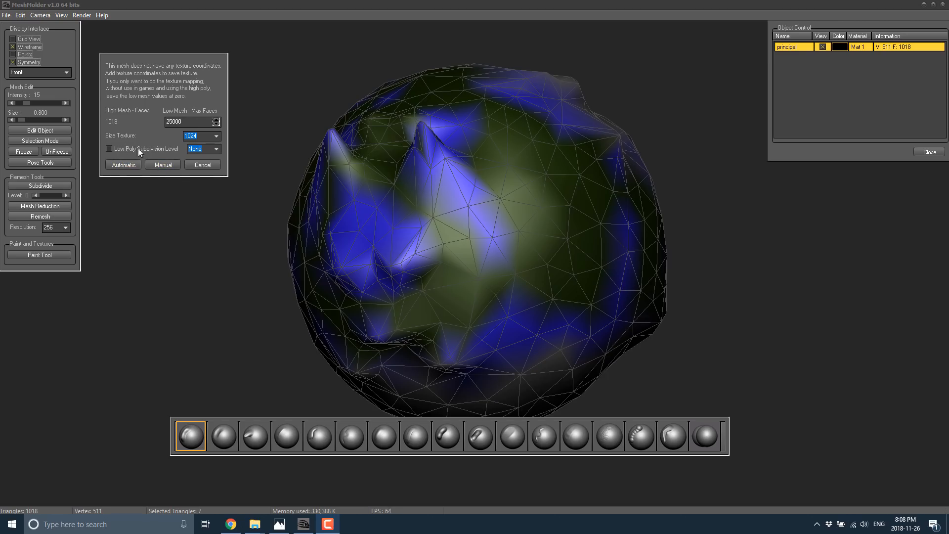
click(215, 147)
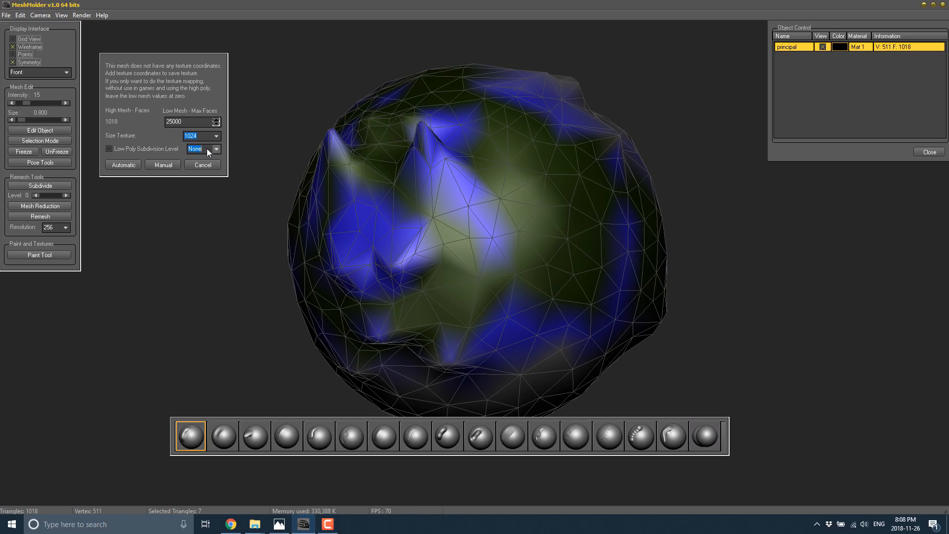
click(144, 149)
click(133, 149)
click(127, 165)
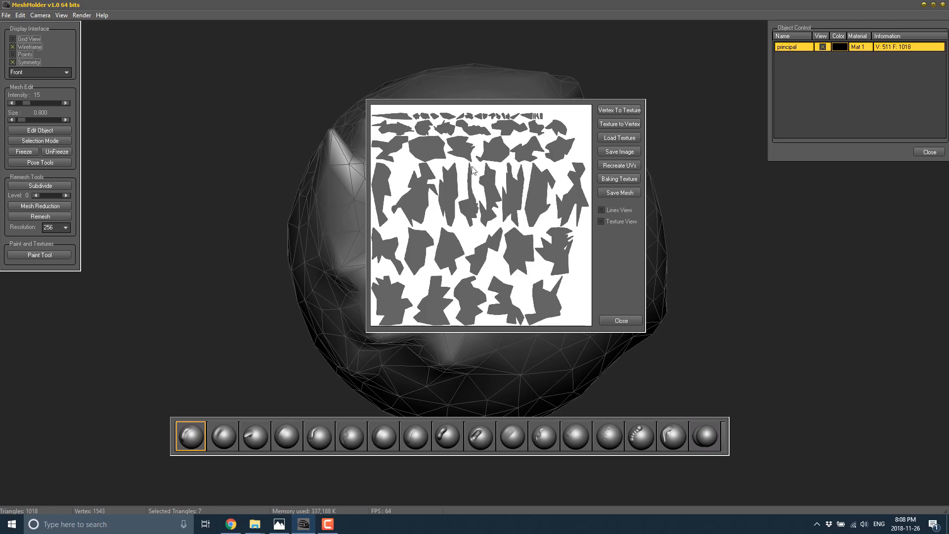
Step: Show the UV layout with Lines View and Texture View, and check the file selection for loading a texture without loading one
click(601, 210)
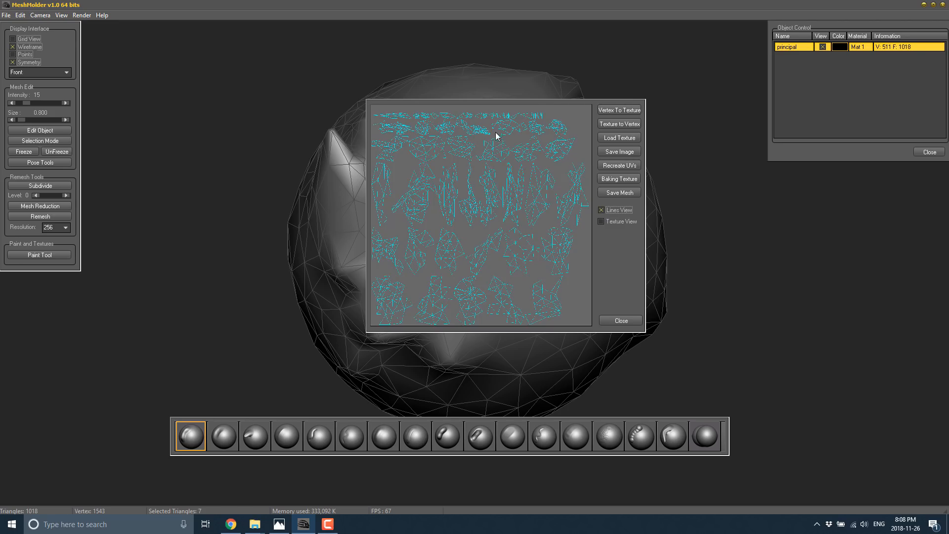
click(601, 221)
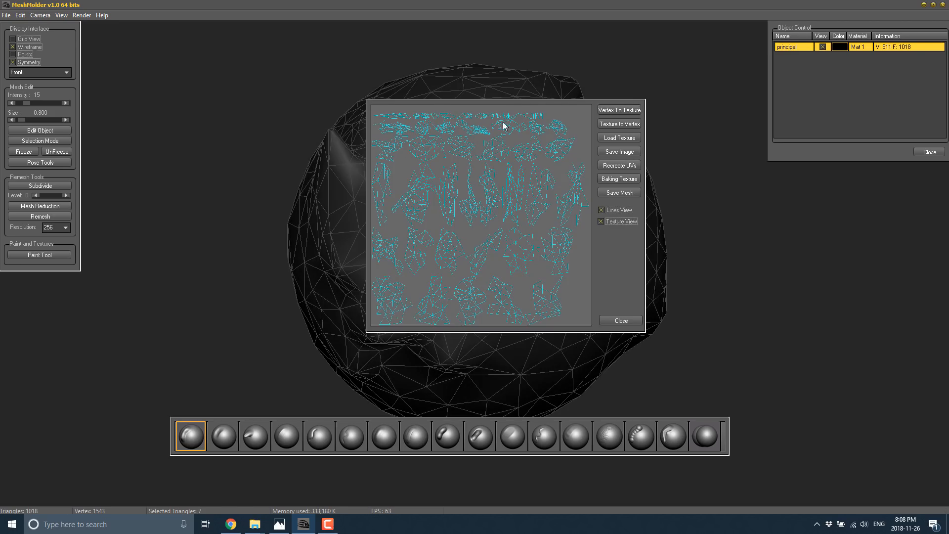
click(622, 139)
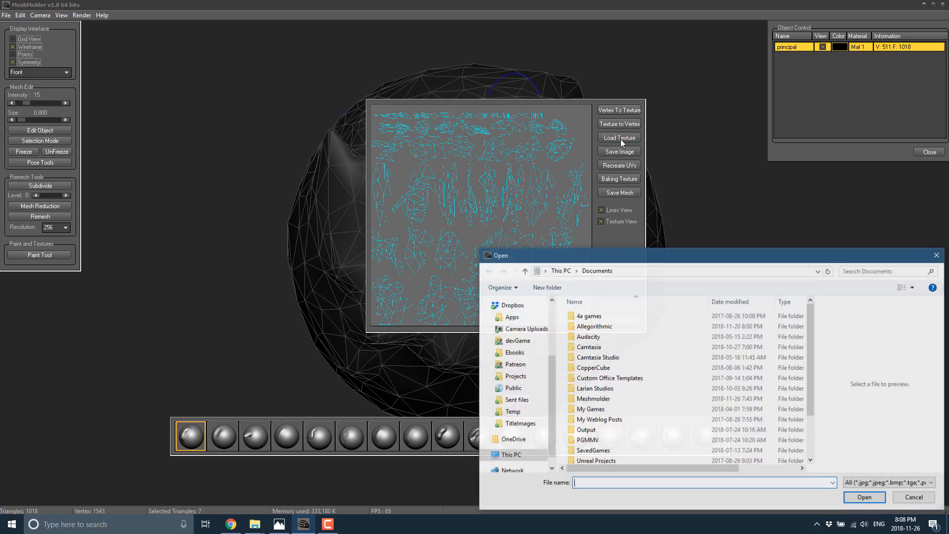
click(937, 253)
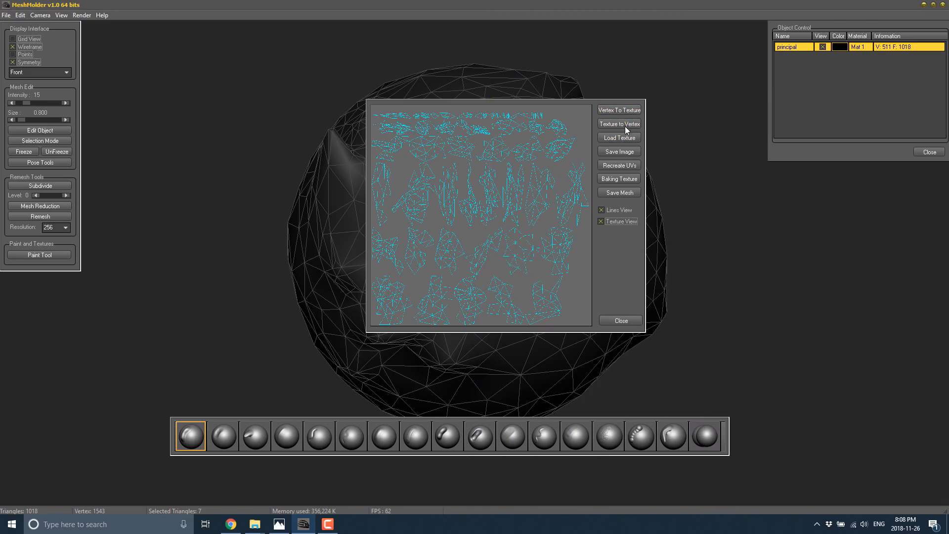
Step: Start a texture bake and set its output directory to the temp folder on Local Disk (C:)
click(615, 180)
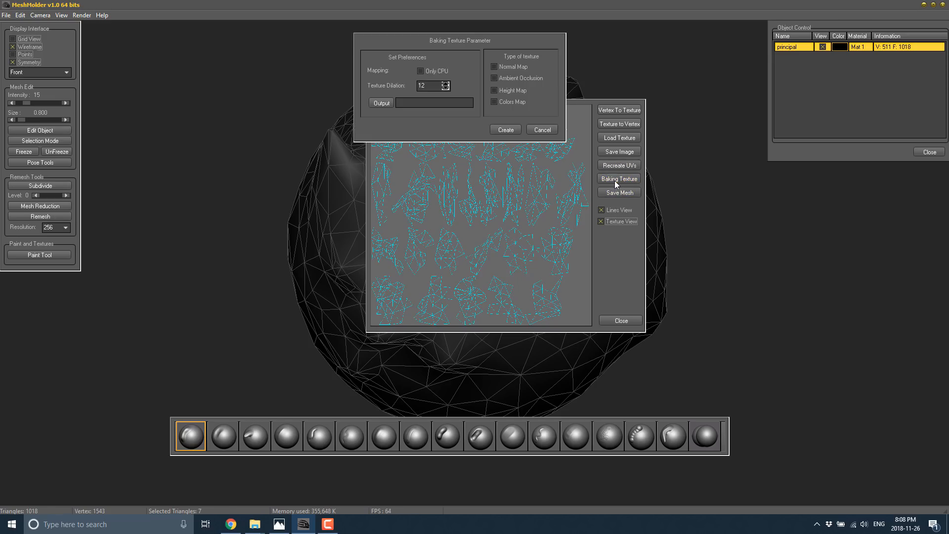
click(381, 102)
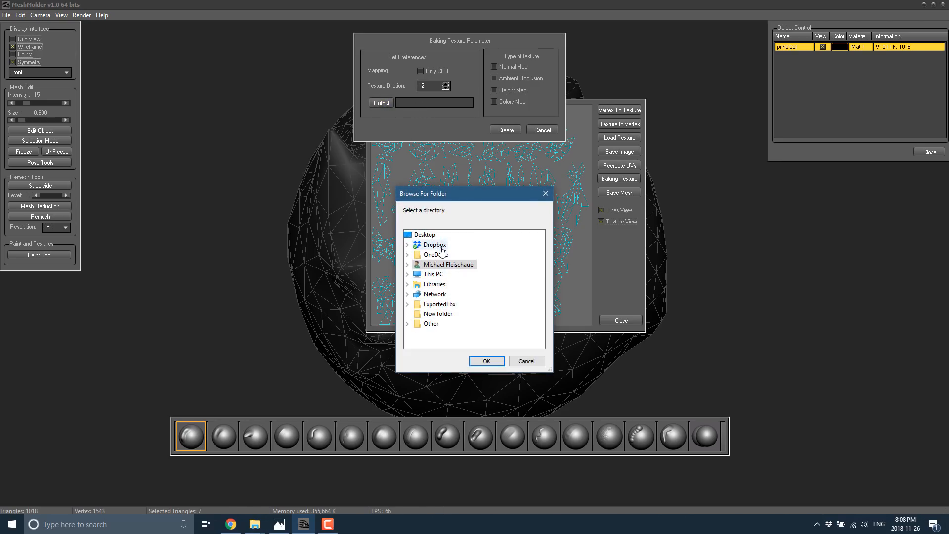
double_click(438, 277)
scroll(498, 311, down, 1)
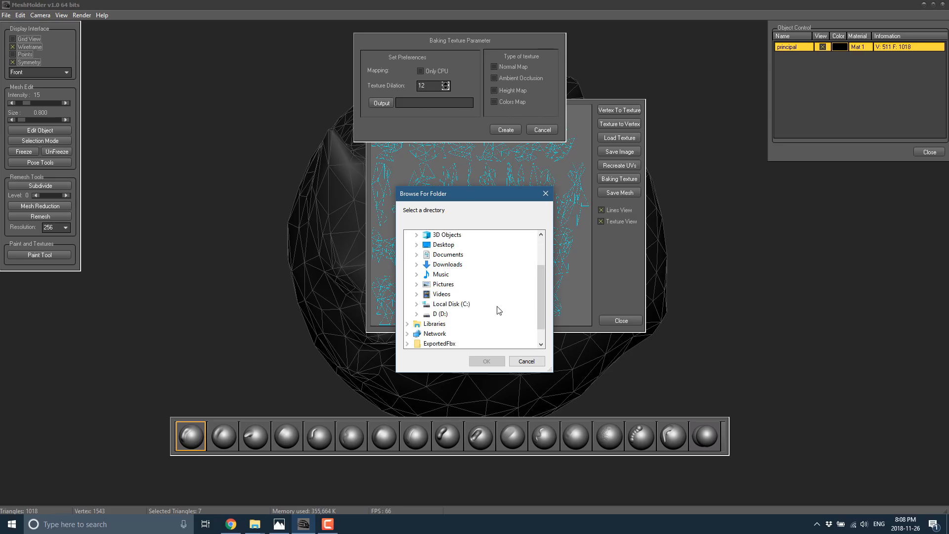
double_click(460, 304)
scroll(491, 328, down, 2)
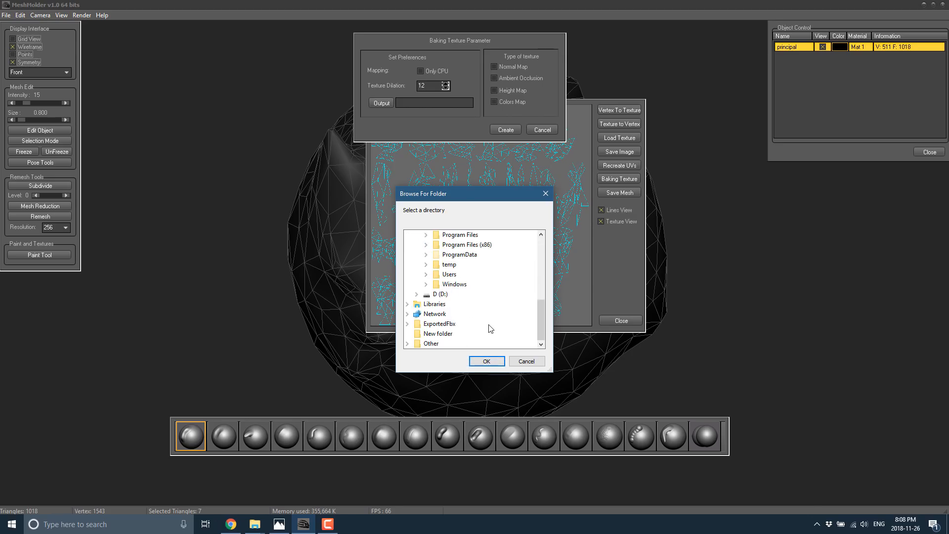
double_click(449, 265)
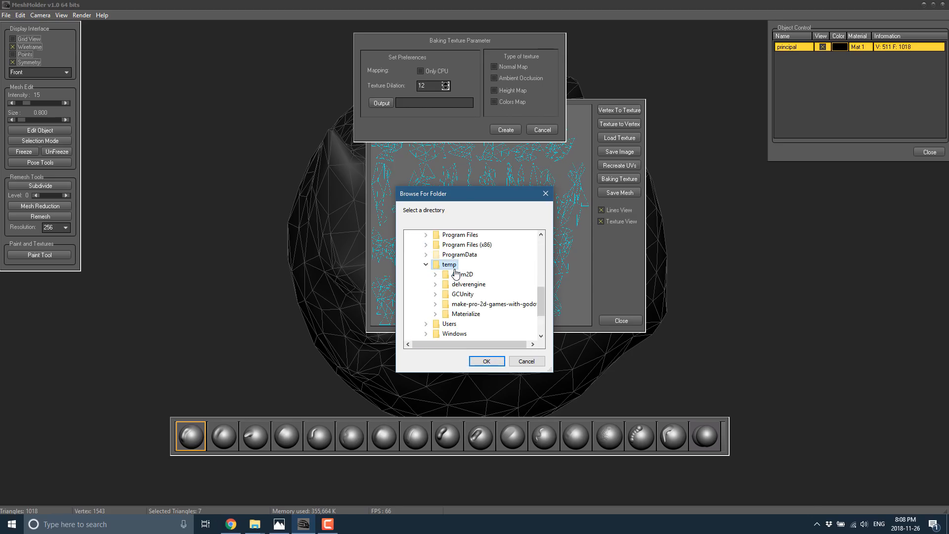
click(486, 360)
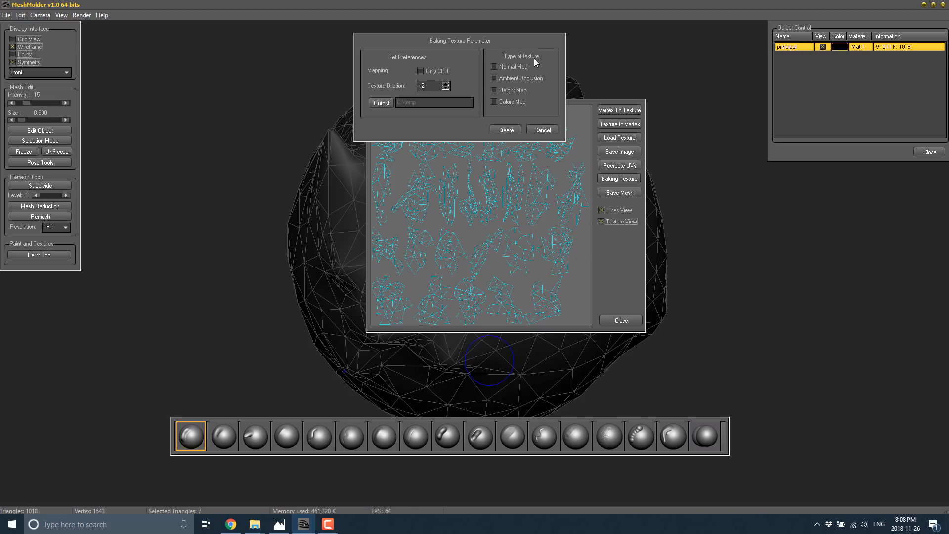
Step: Bake the normal, ambient occlusion and colors maps of the mesh
click(498, 67)
click(494, 78)
click(496, 101)
click(505, 130)
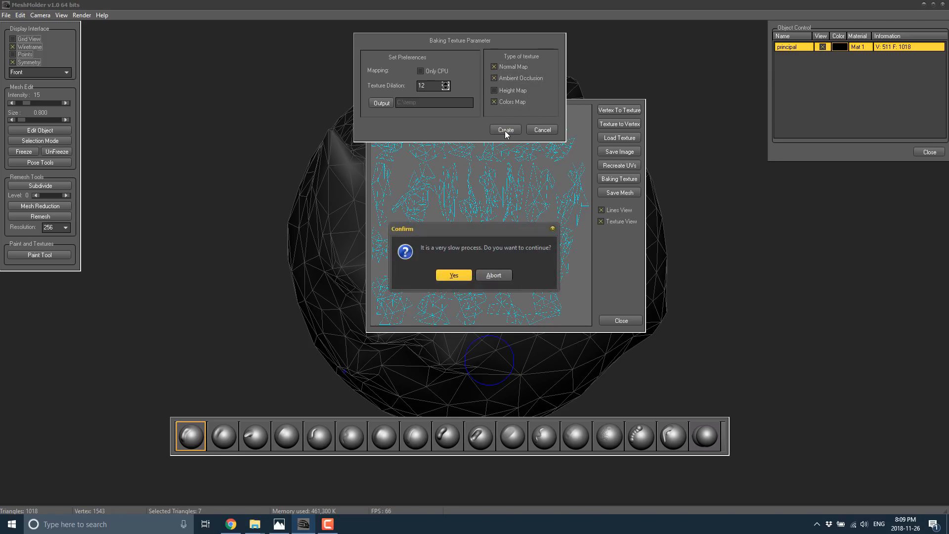
click(455, 275)
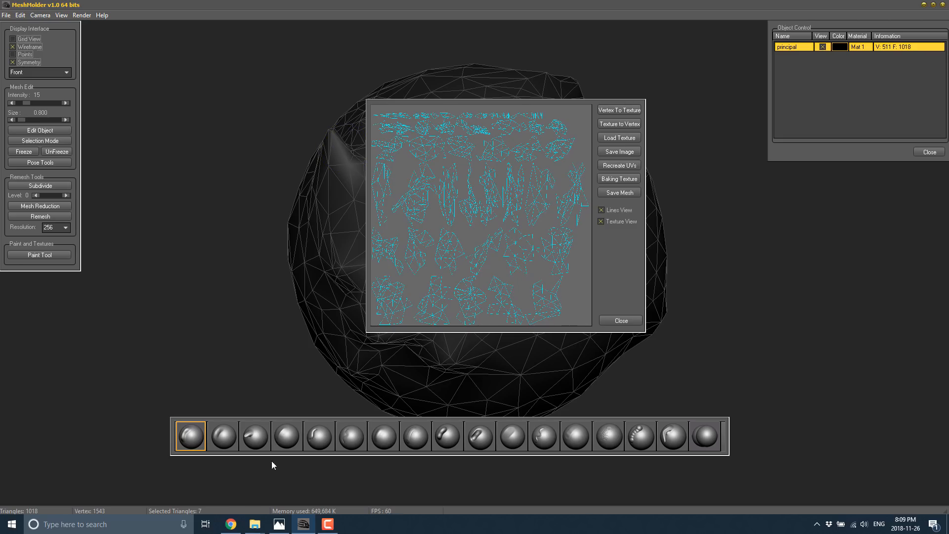
Step: Switch to File Explorer and view the baked ao.png, color.png and normal.png images in the temp folder
click(255, 525)
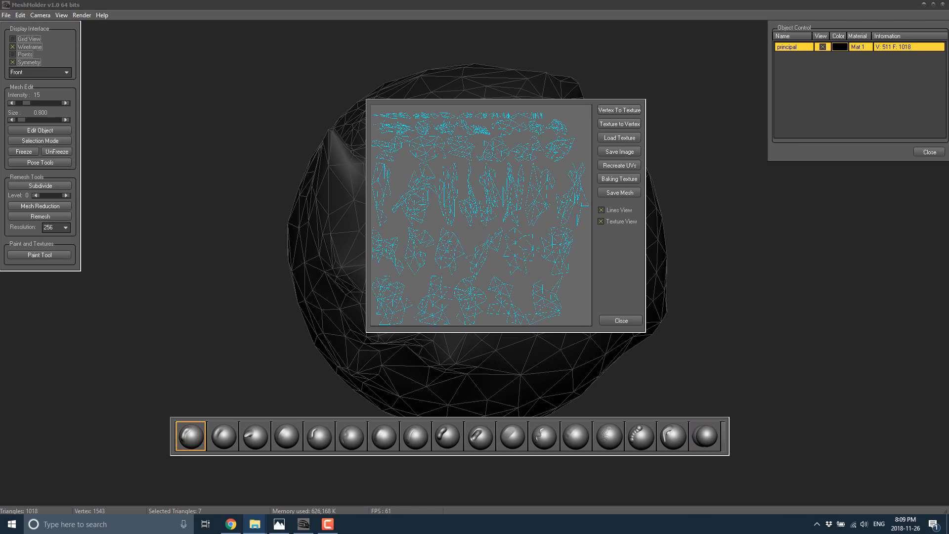
drag(0, 74, 627, 102)
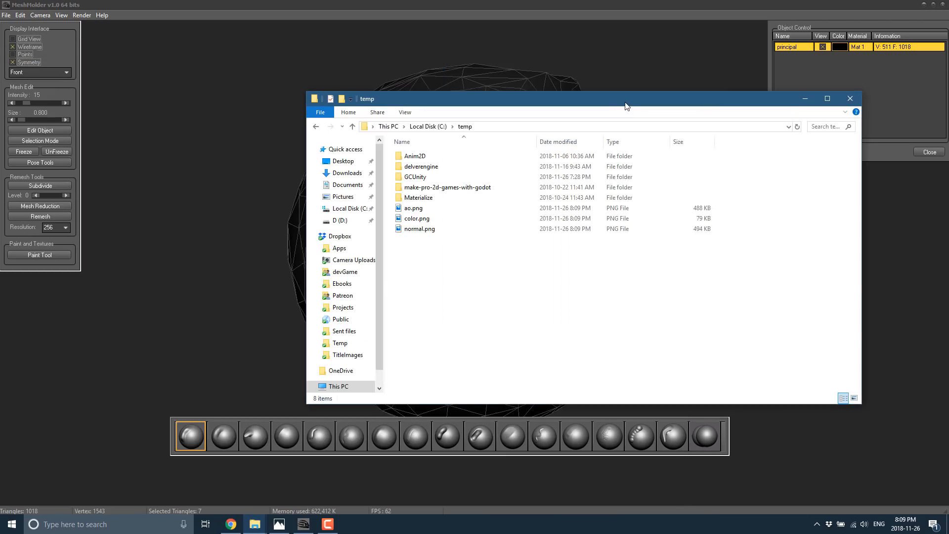
double_click(627, 102)
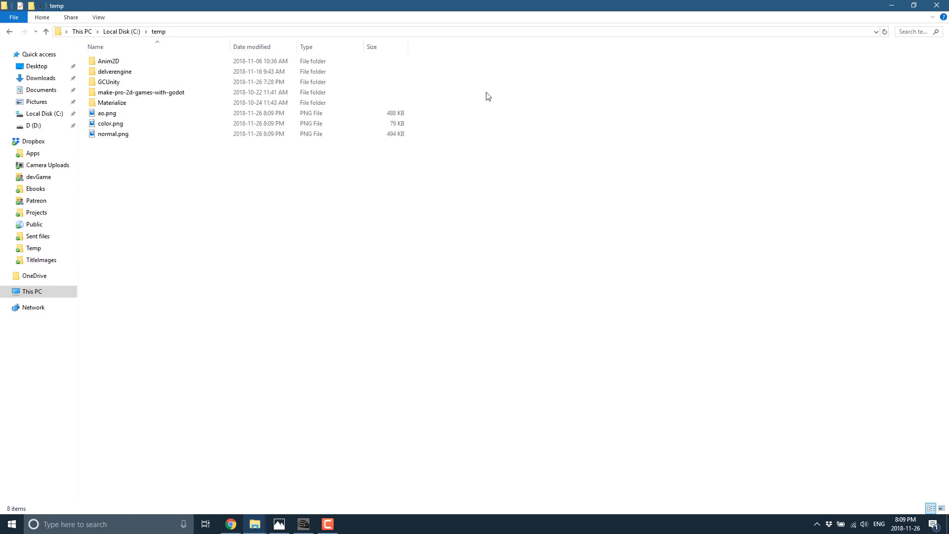
click(107, 113)
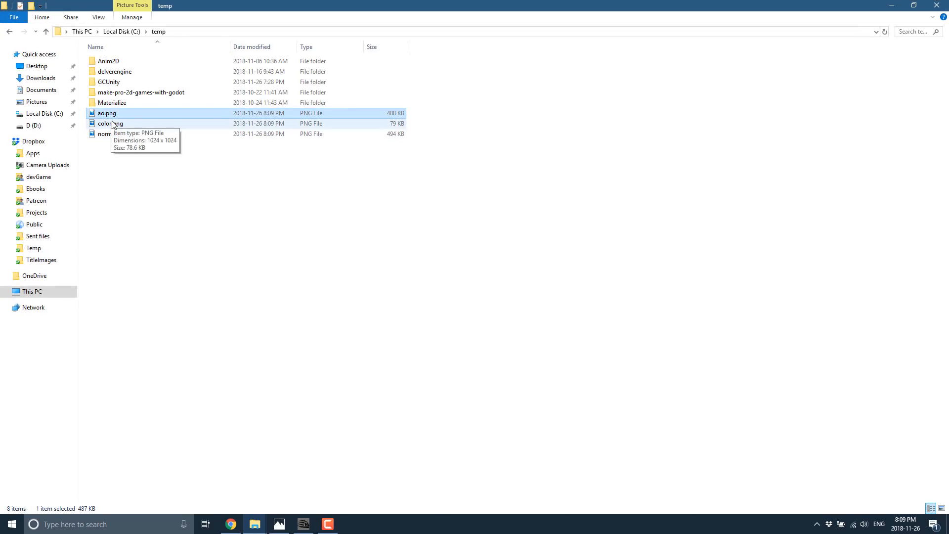
double_click(109, 115)
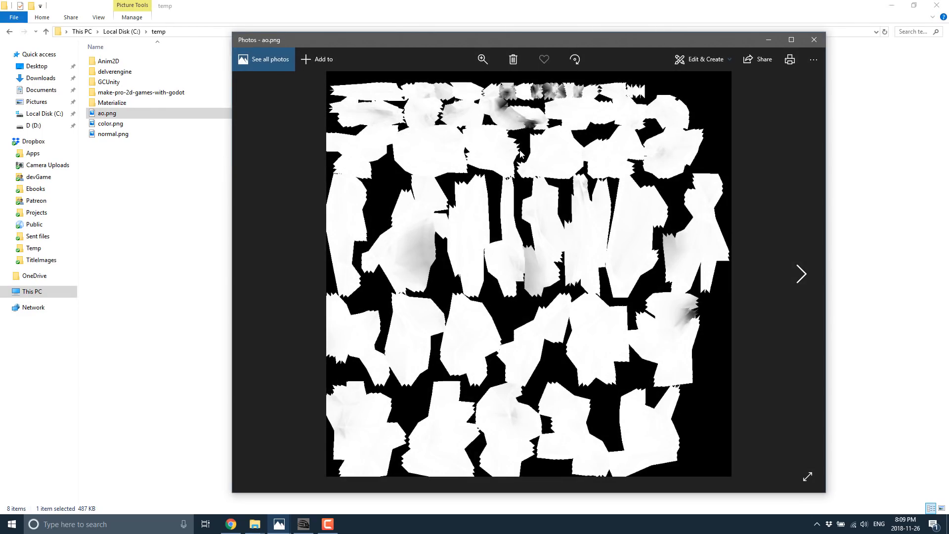
click(801, 274)
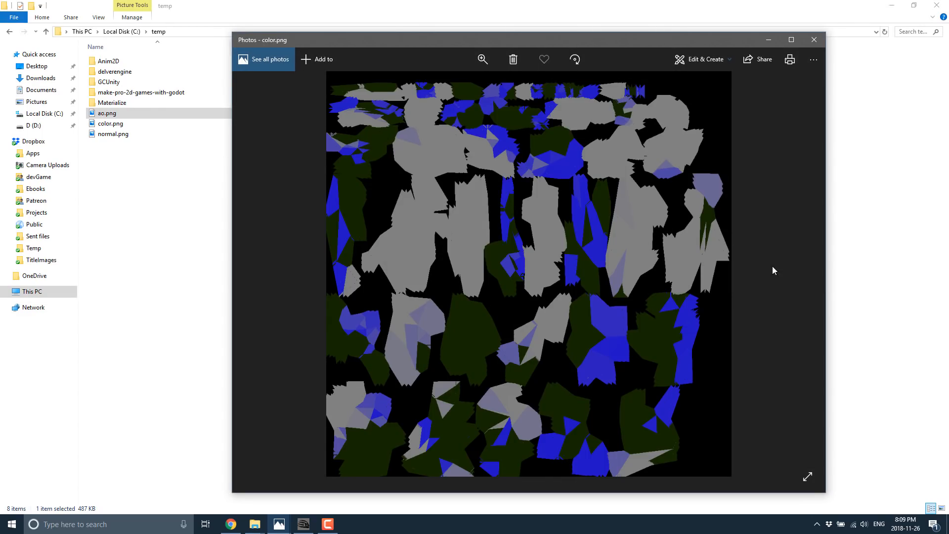
click(801, 274)
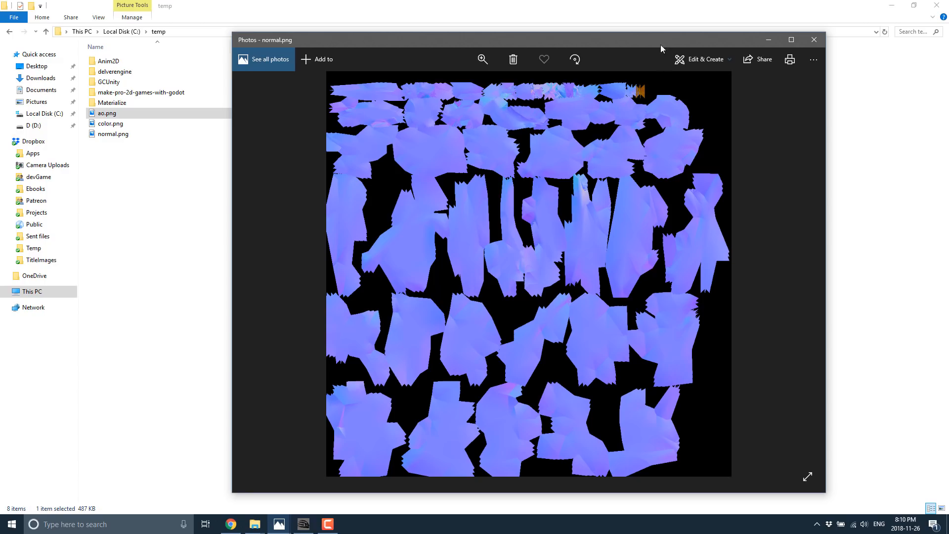
click(815, 40)
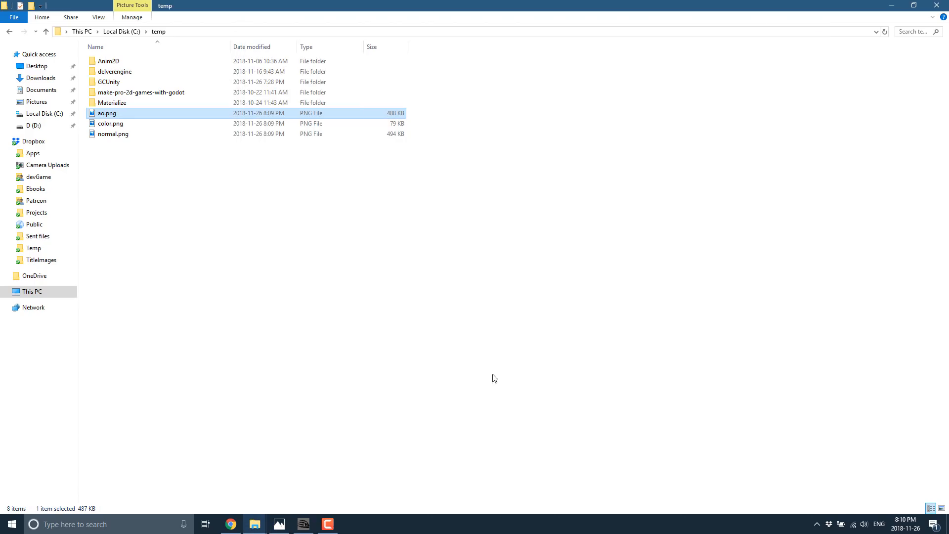
Step: Switch back to MeshMolder and check which file formats are offered for saving the textured mesh, without saving
click(302, 526)
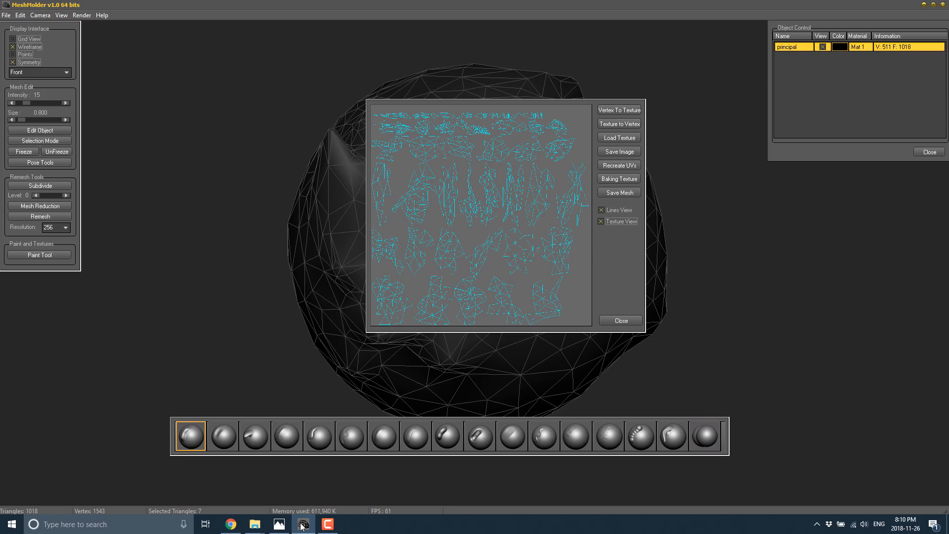
click(611, 192)
click(614, 473)
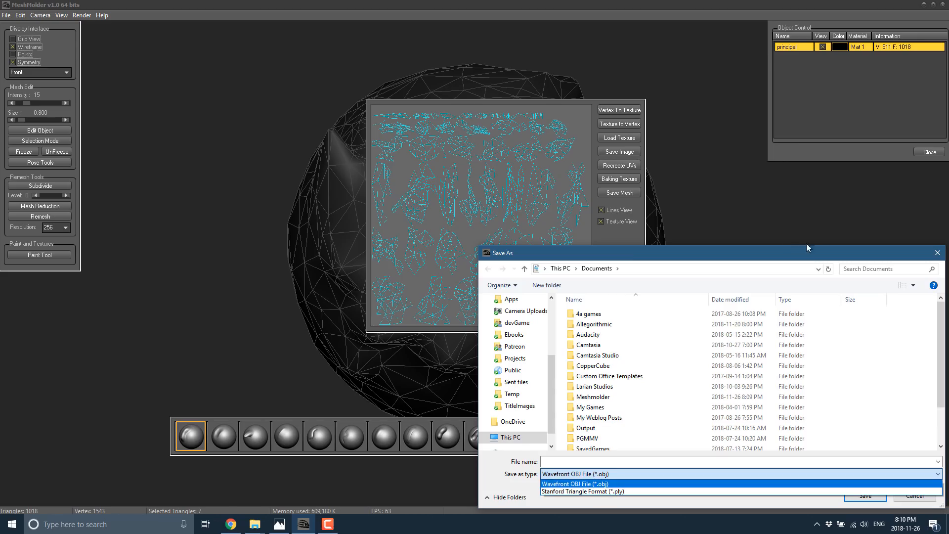
click(941, 250)
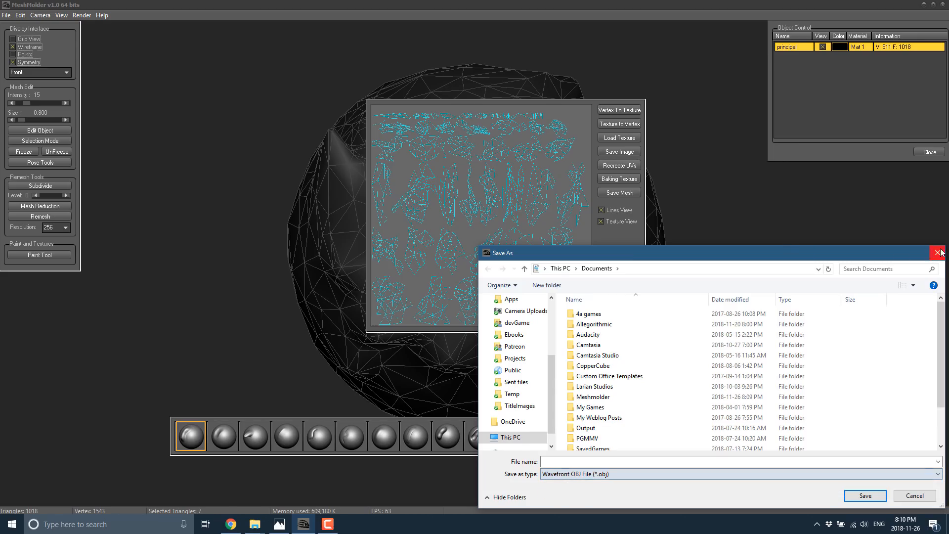
click(909, 495)
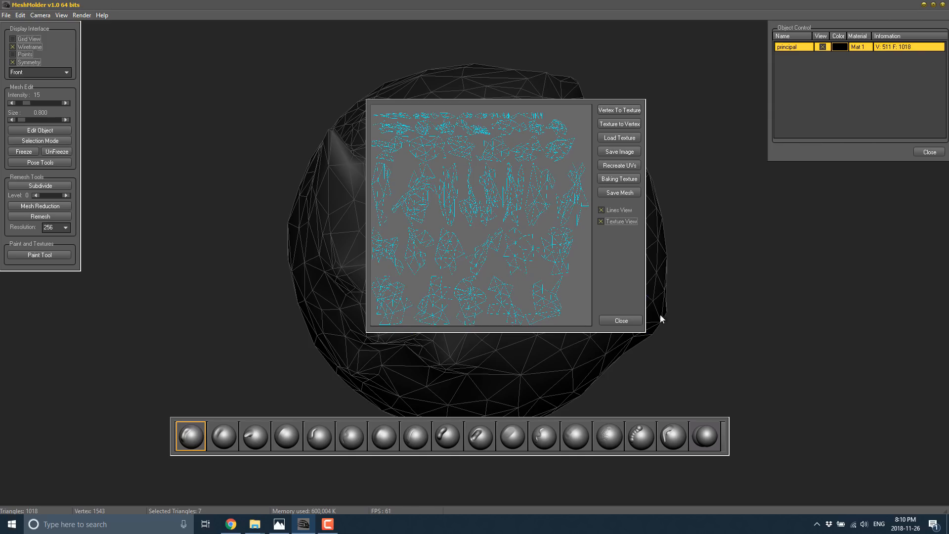
Step: Close the texture editor, accepting the offer to save the mapped mesh but cancelling the file save
click(629, 321)
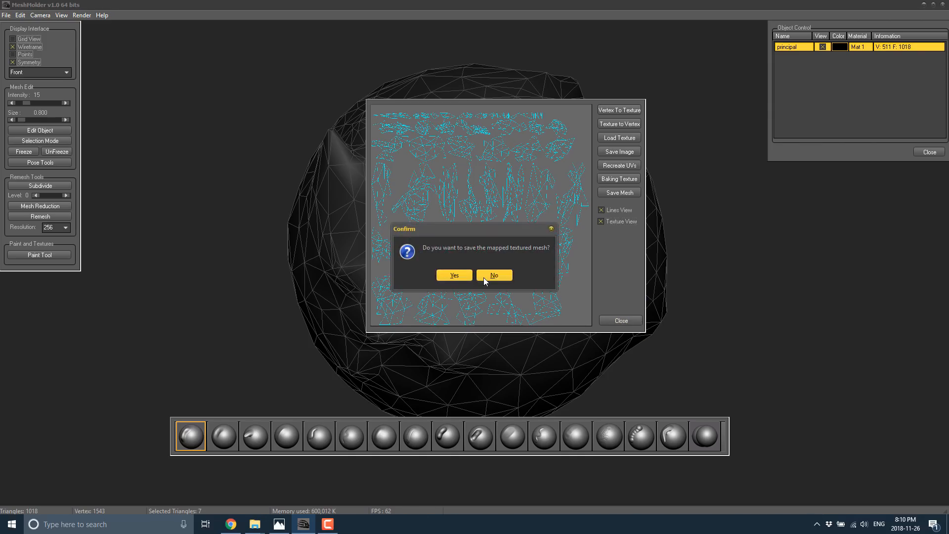
click(455, 275)
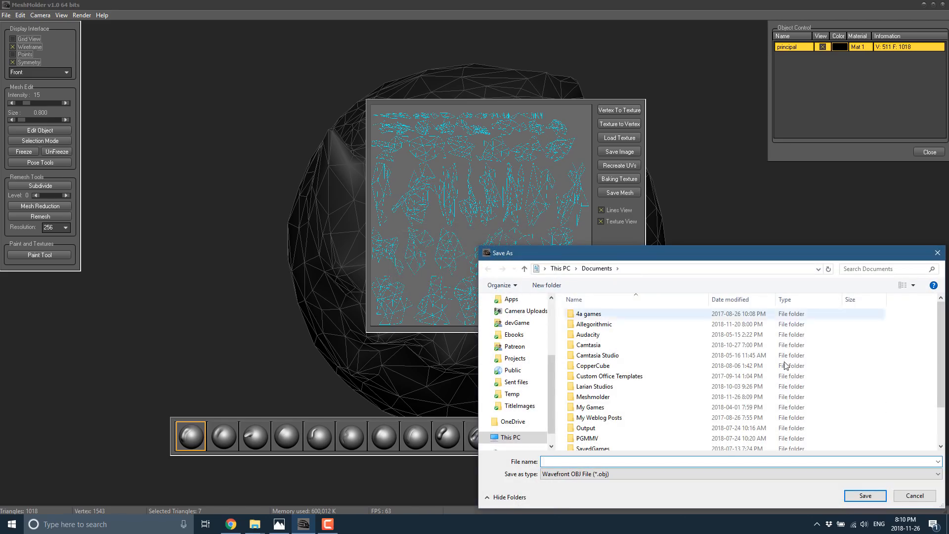
click(926, 500)
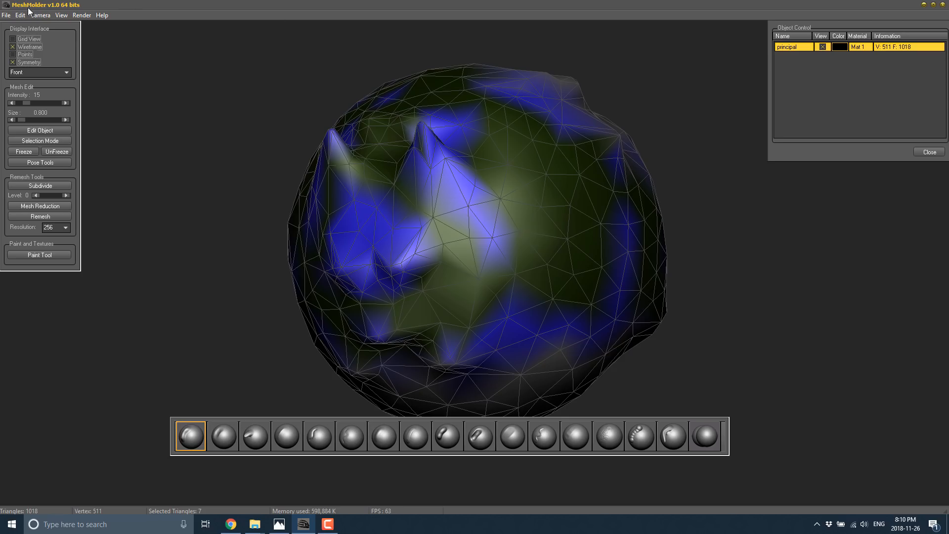
Step: Check the file type offered for exporting the mesh and cancel the export
click(7, 15)
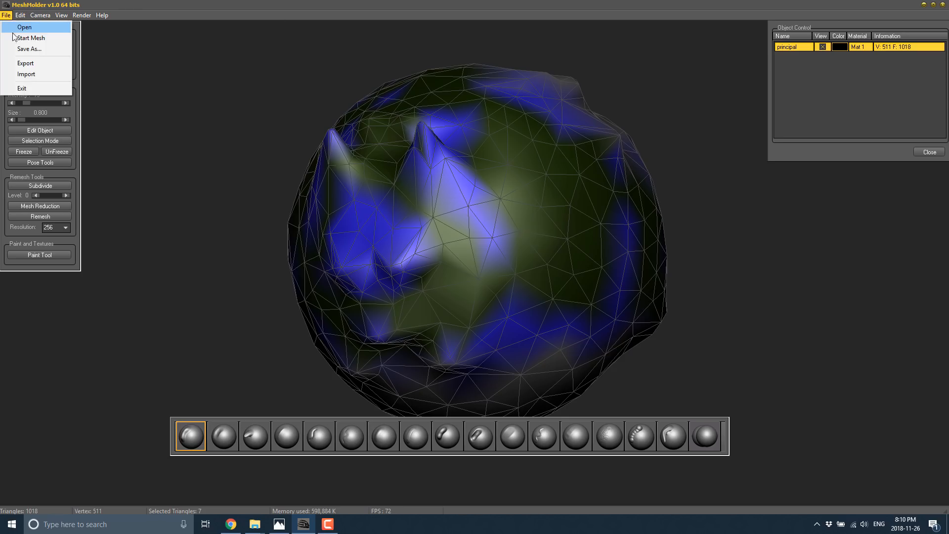
click(26, 64)
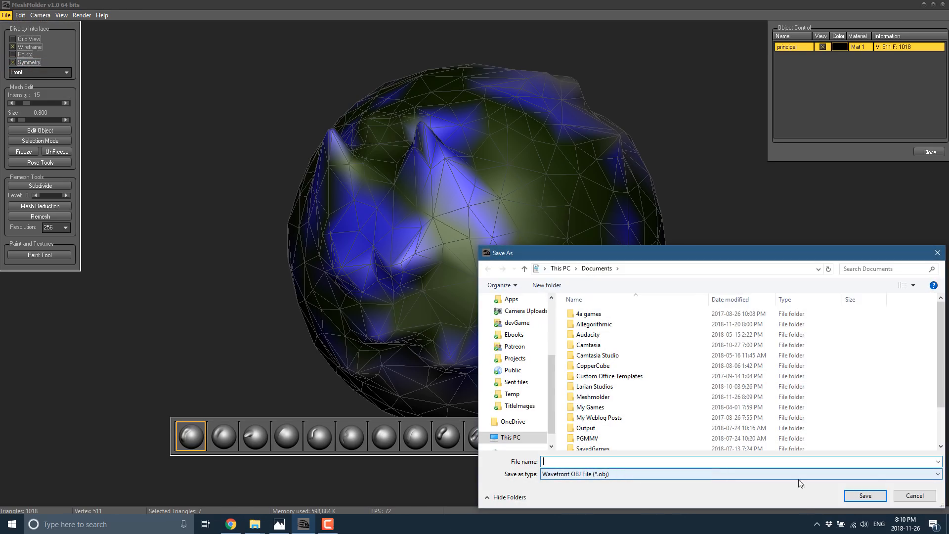
click(924, 495)
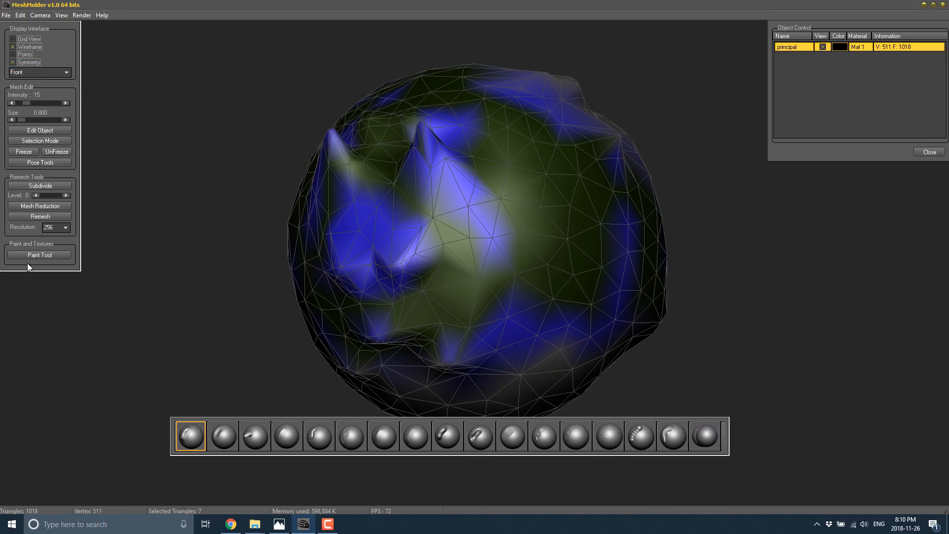
Step: Switch the camera to perspective to compare the projection, and return it to orthographic
click(26, 15)
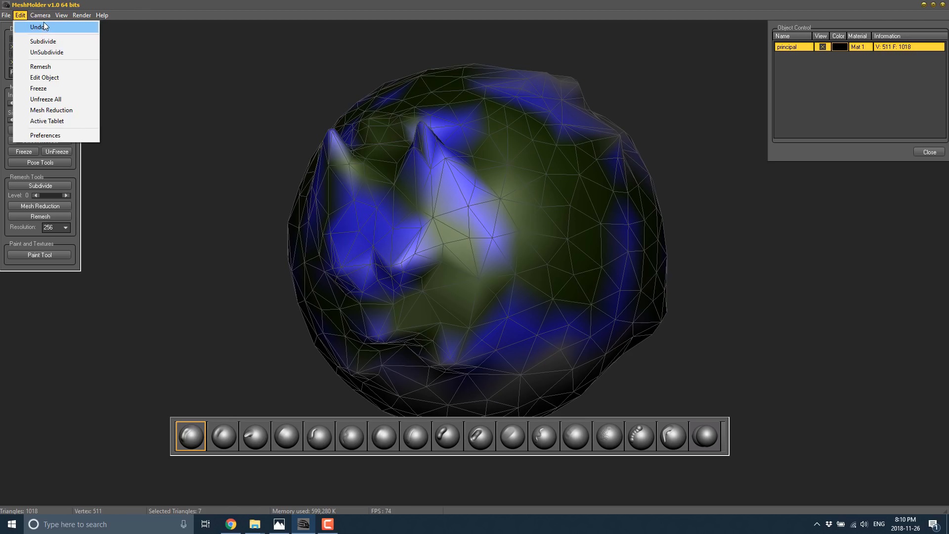
mouse_move(43, 16)
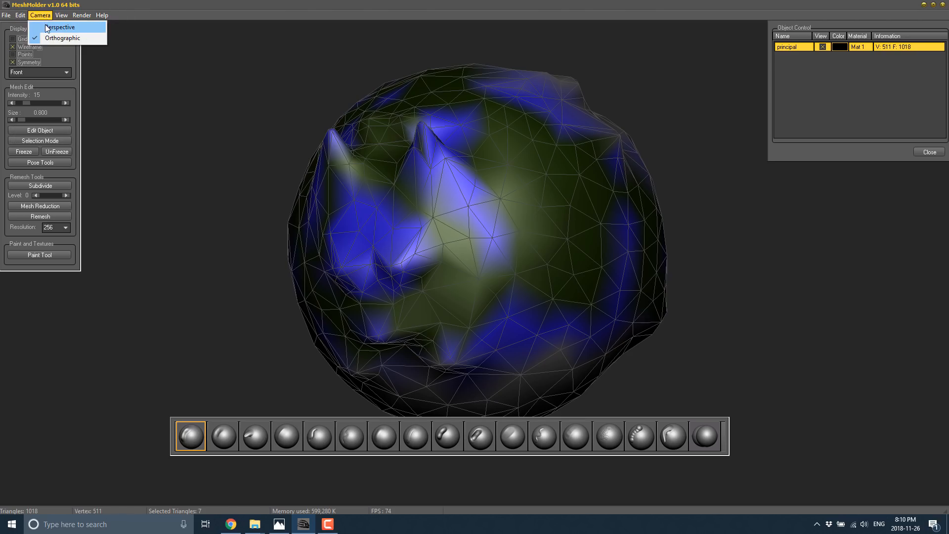
click(43, 26)
click(40, 15)
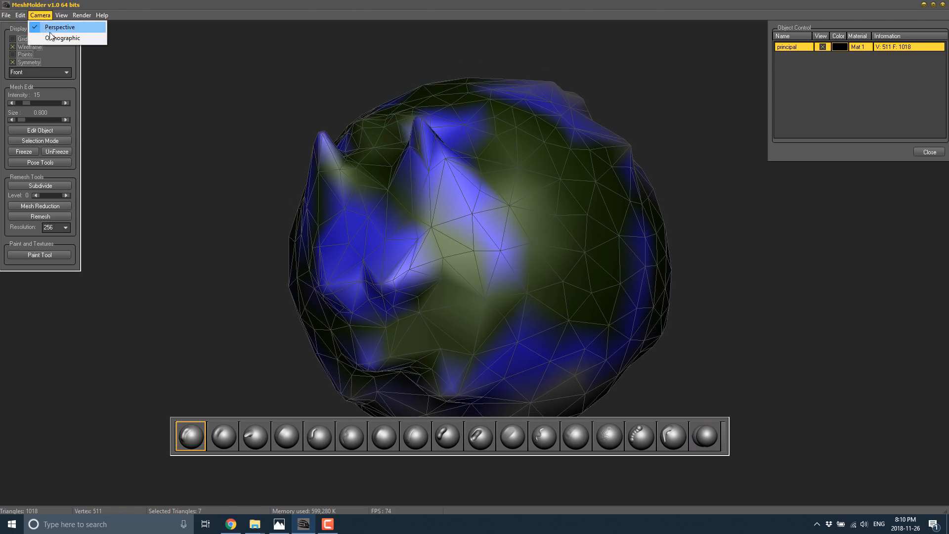
click(44, 35)
Step: Open Image Render, preview the shaded colour image of the mesh, and close the render window without saving
click(62, 15)
mouse_move(80, 16)
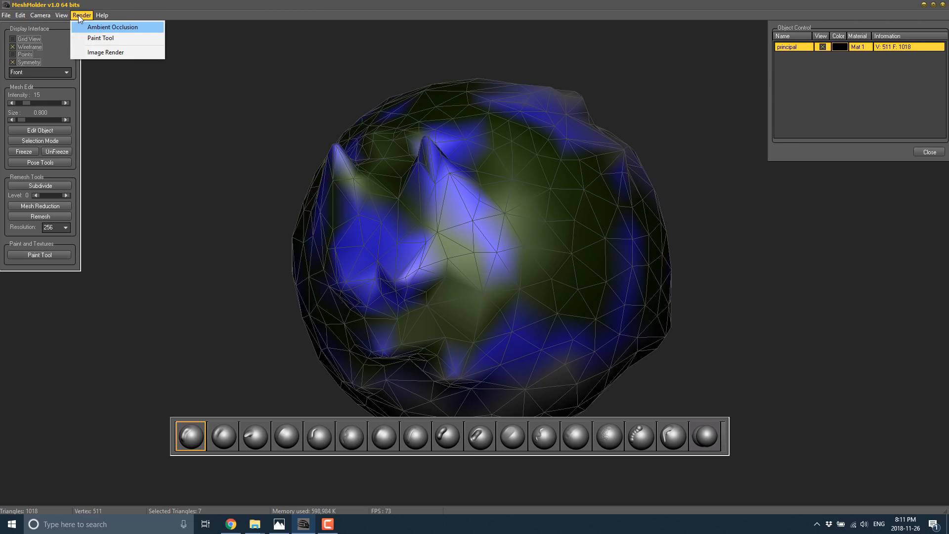
click(109, 52)
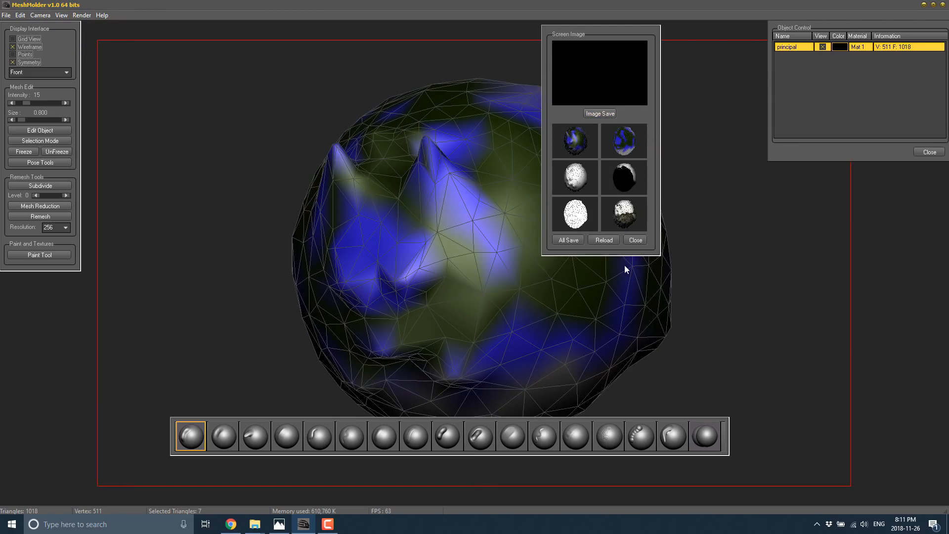
click(568, 140)
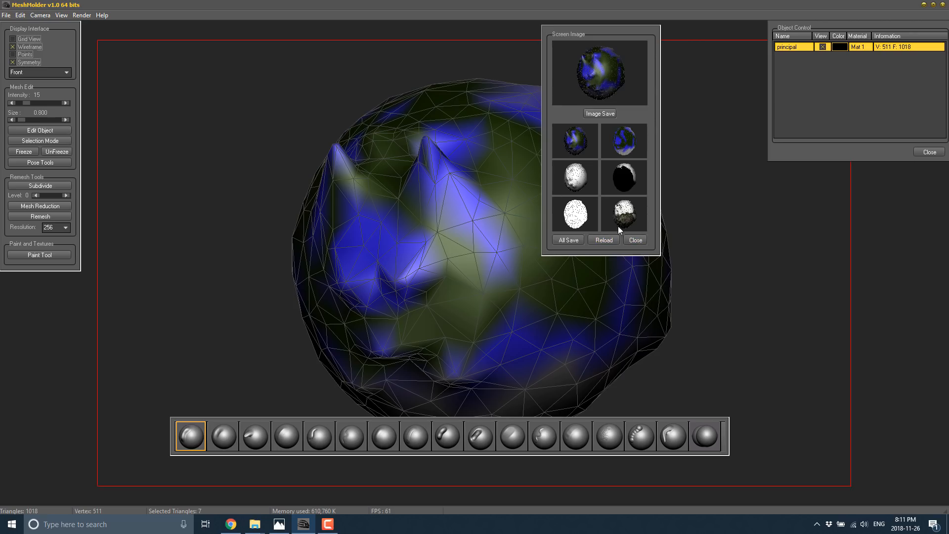
click(636, 240)
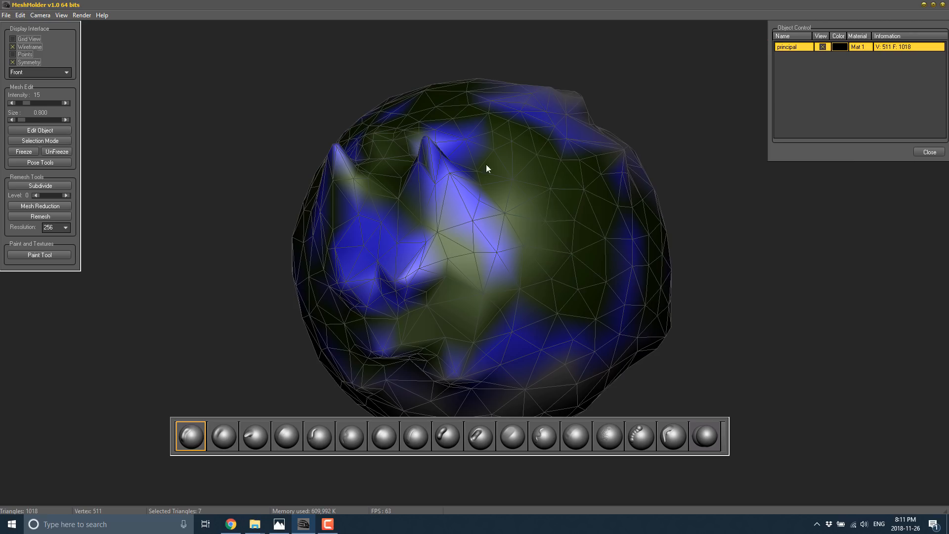
click(82, 15)
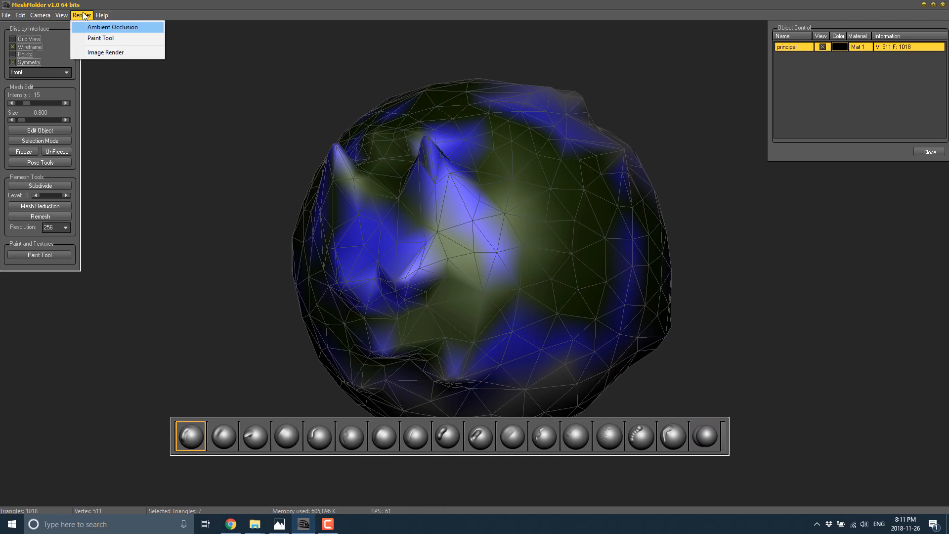
click(124, 4)
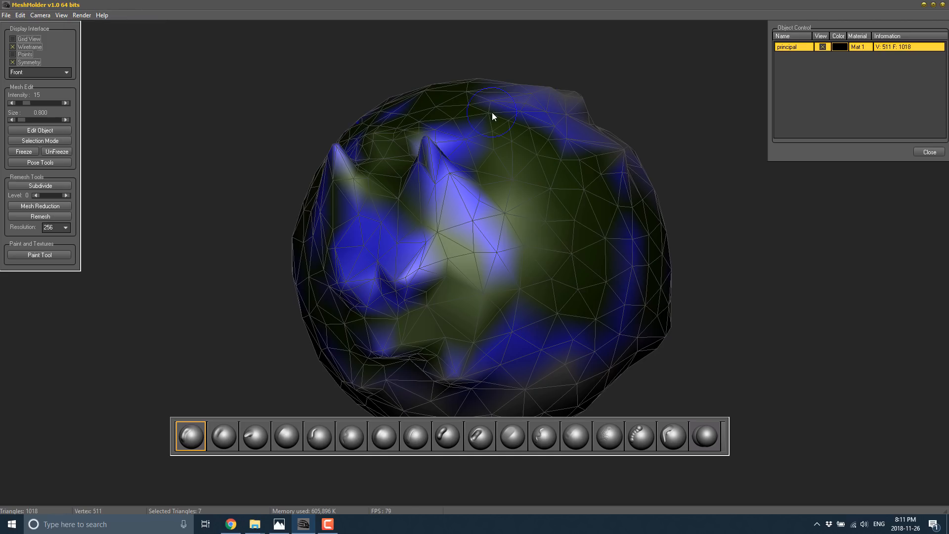